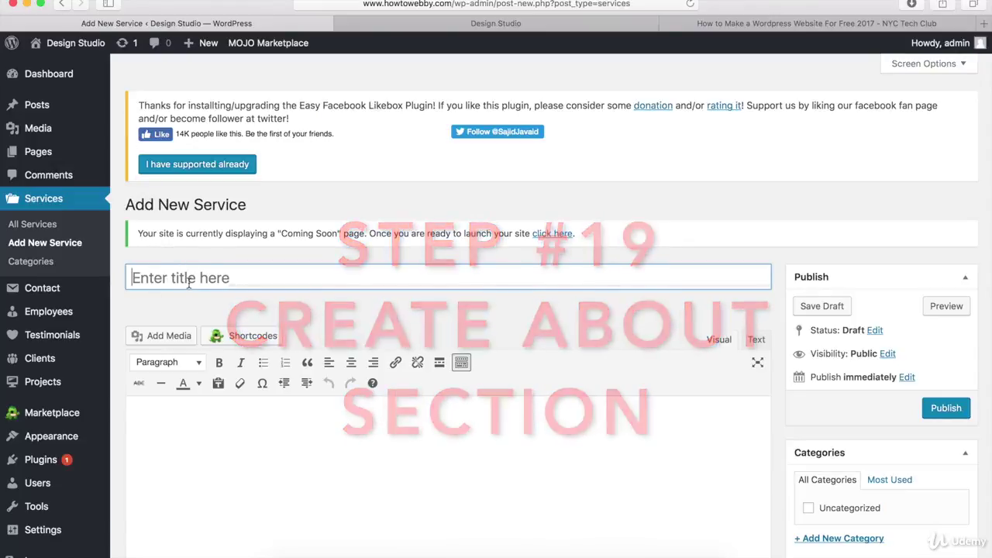
Title the new service 'Design'.
{"action": "left_click", "coordinate": [189, 281]}
{"action": "type", "text": "Design"}
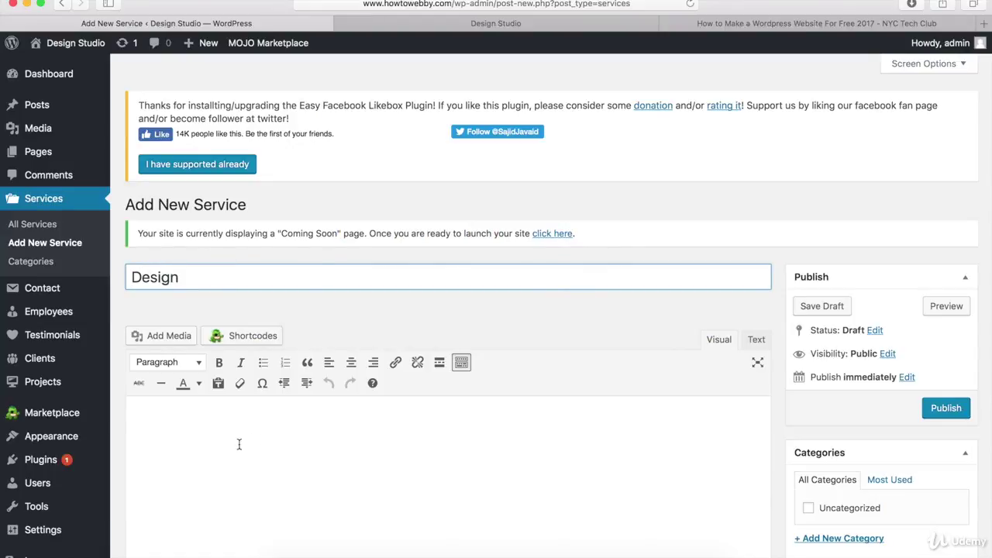
{"action": "left_click", "coordinate": [171, 426]}
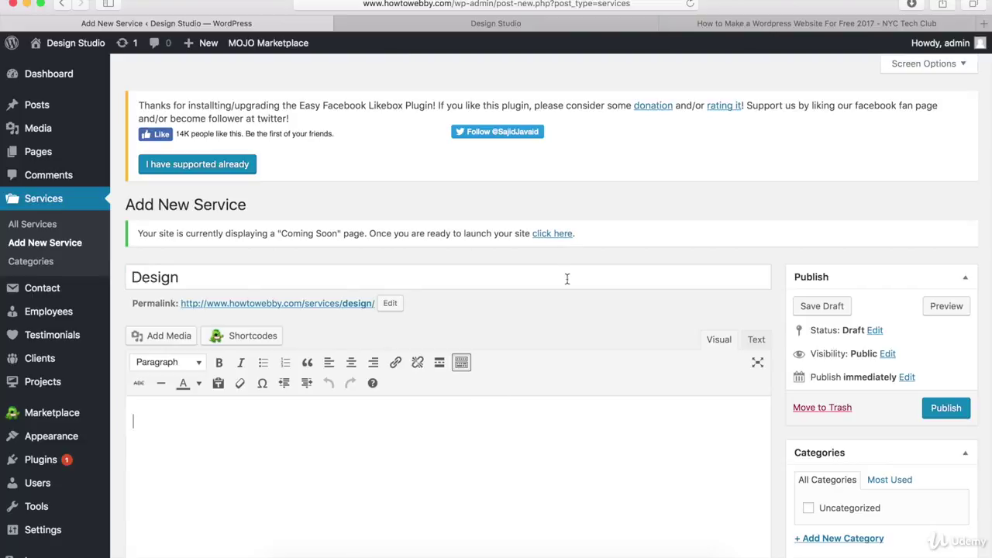
Copy the Design description paragraph from the live site's Our Services section.
{"action": "left_click", "coordinate": [527, 31]}
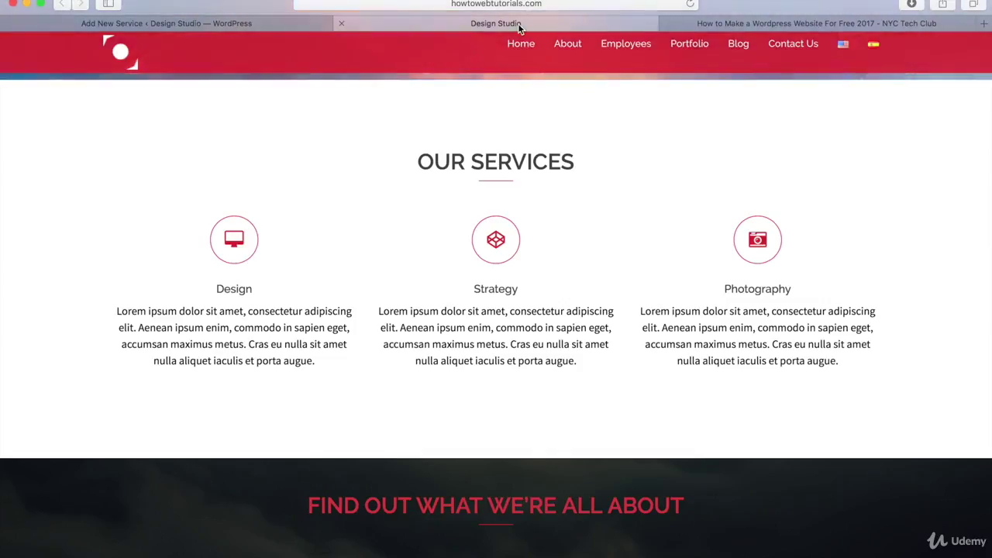
{"action": "left_click_drag", "start_coordinate": [315, 361], "coordinate": [118, 313]}
{"action": "key", "text": "ctrl+c"}
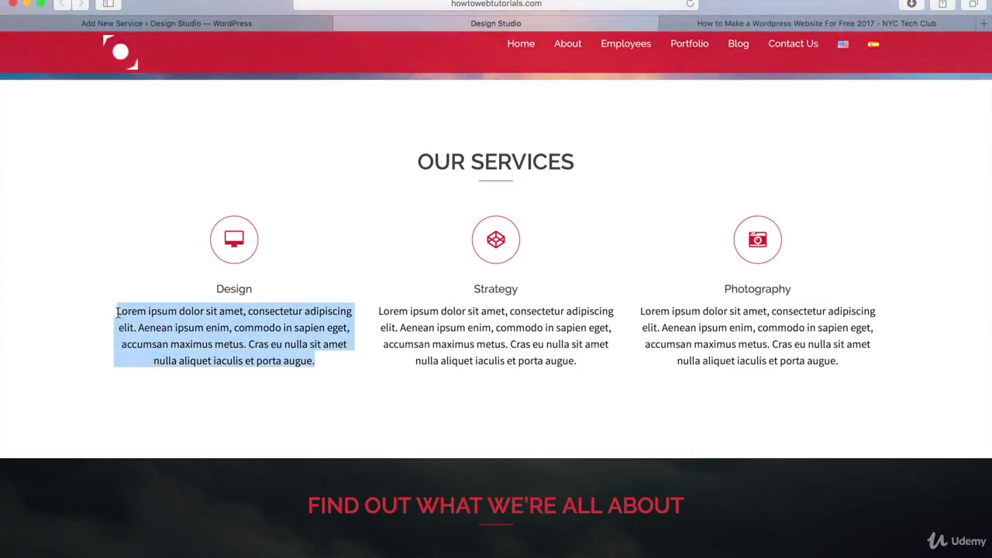
{"action": "left_click", "coordinate": [285, 25]}
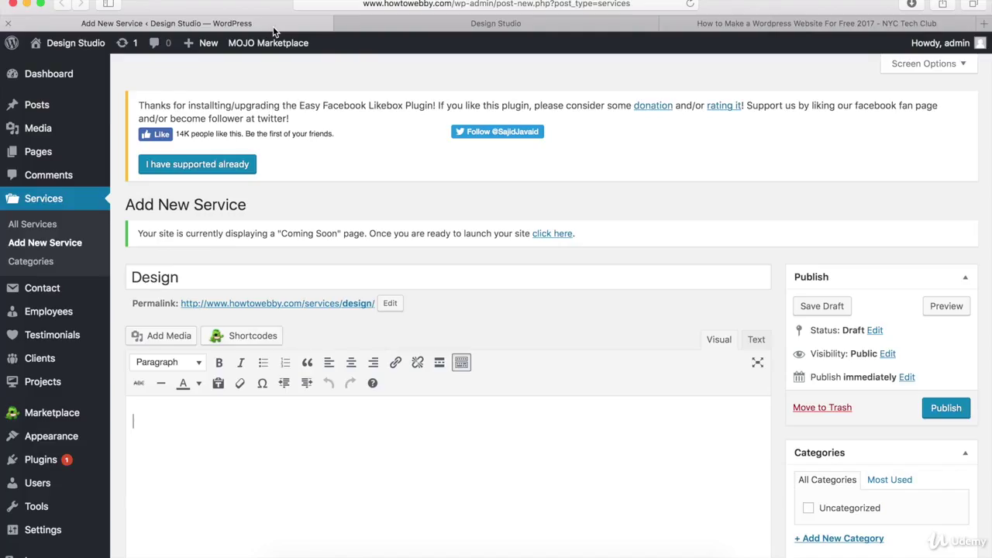
Paste the Lorem ipsum Design description into the body and check it in Text view.
{"action": "left_click", "coordinate": [401, 445]}
{"action": "key", "text": "ctrl+v"}
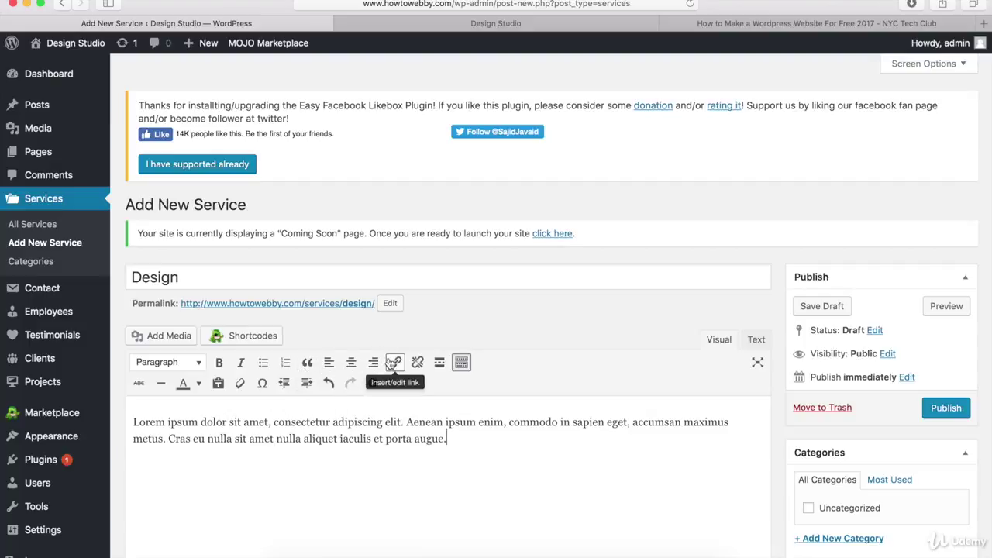
{"action": "left_click", "coordinate": [462, 364]}
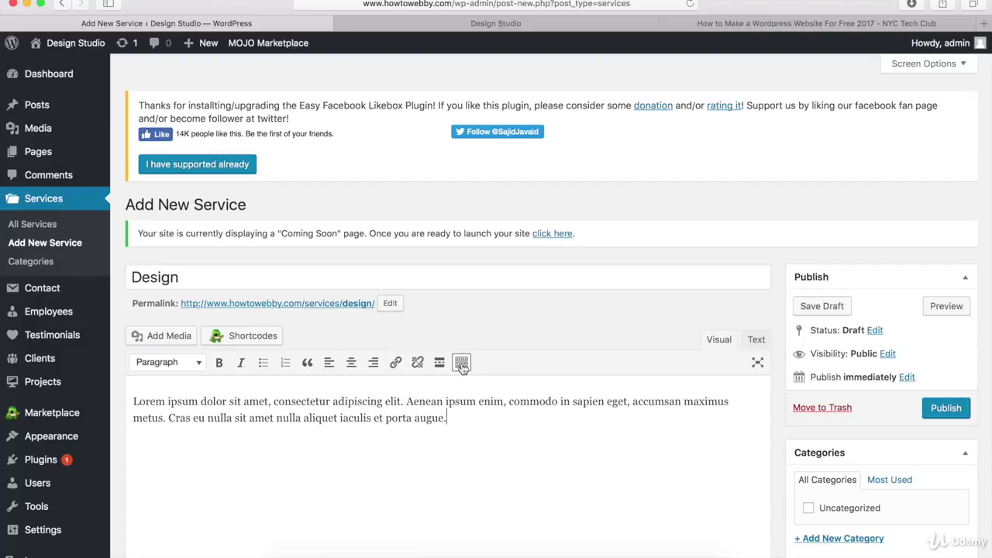
{"action": "left_click", "coordinate": [462, 364]}
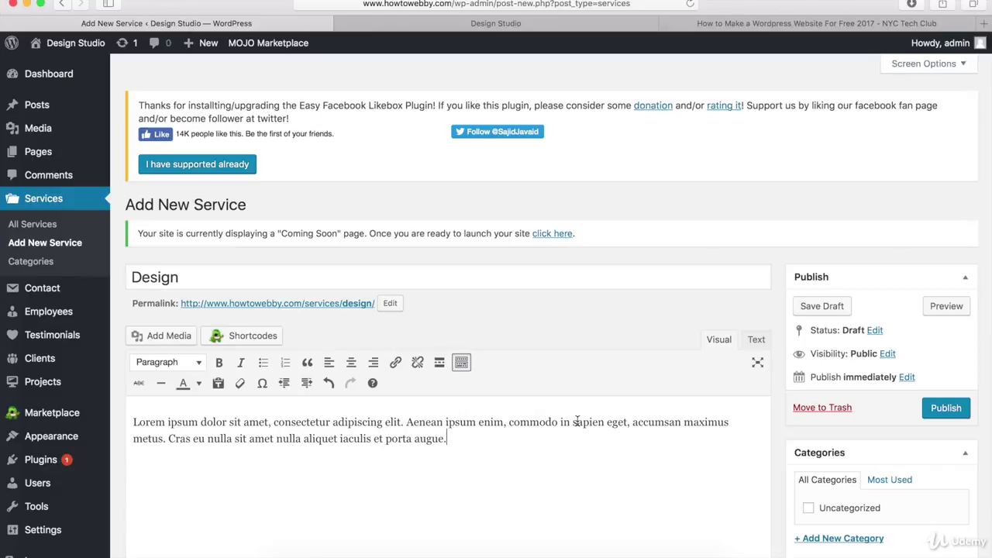
{"action": "left_click", "coordinate": [757, 340]}
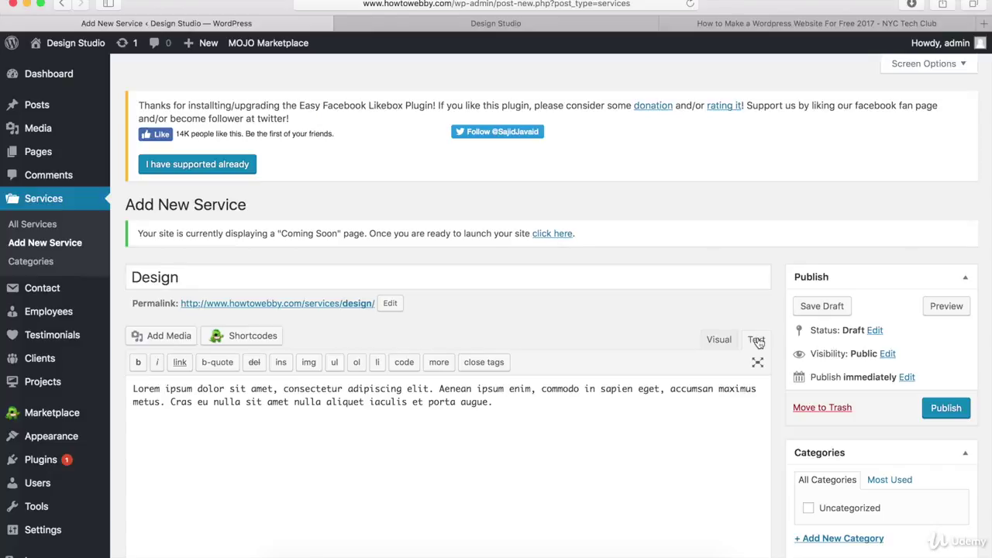
{"action": "left_click", "coordinate": [717, 339]}
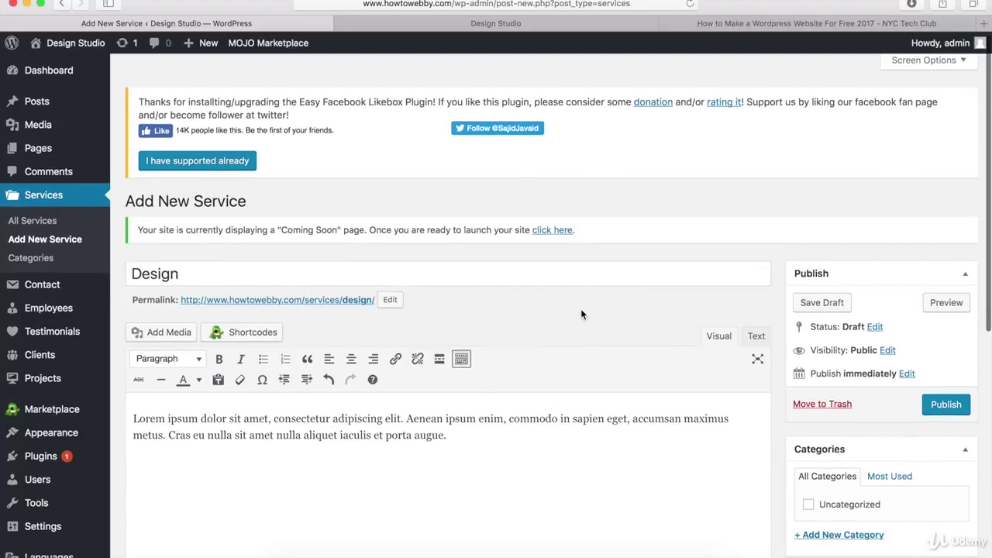
Open the Font Awesome icon list from the Service icon 'here' link in a new tab.
{"action": "scroll", "coordinate": [581, 314], "scroll_direction": "down", "scroll_amount": 6}
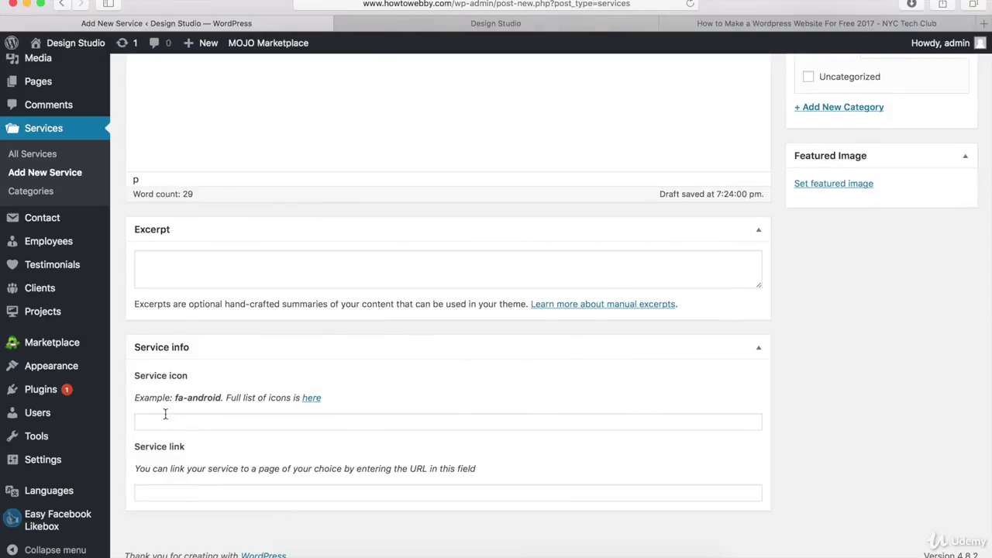
{"action": "left_click", "coordinate": [311, 398]}
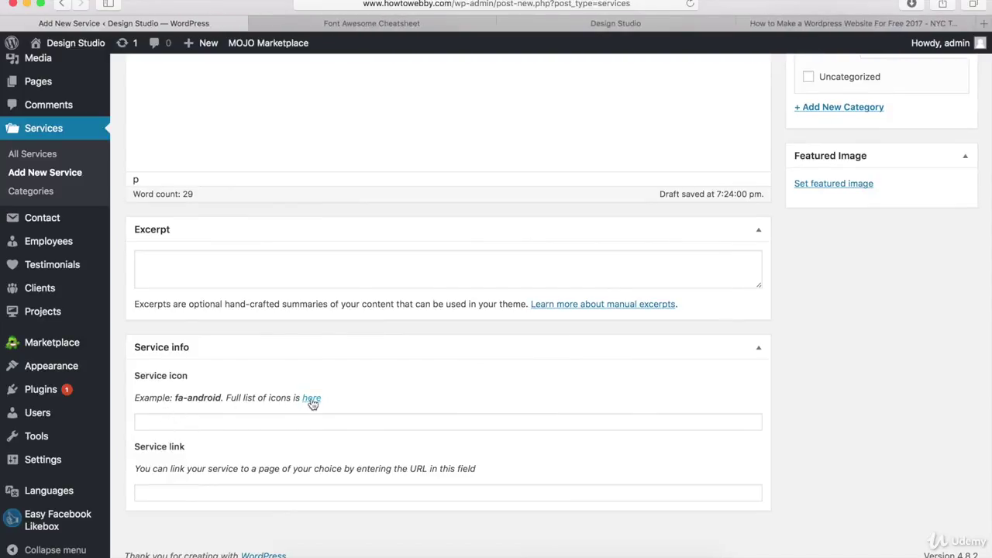
Select the fa-desktop class name in the Font Awesome Cheatsheet.
{"action": "left_click", "coordinate": [400, 23]}
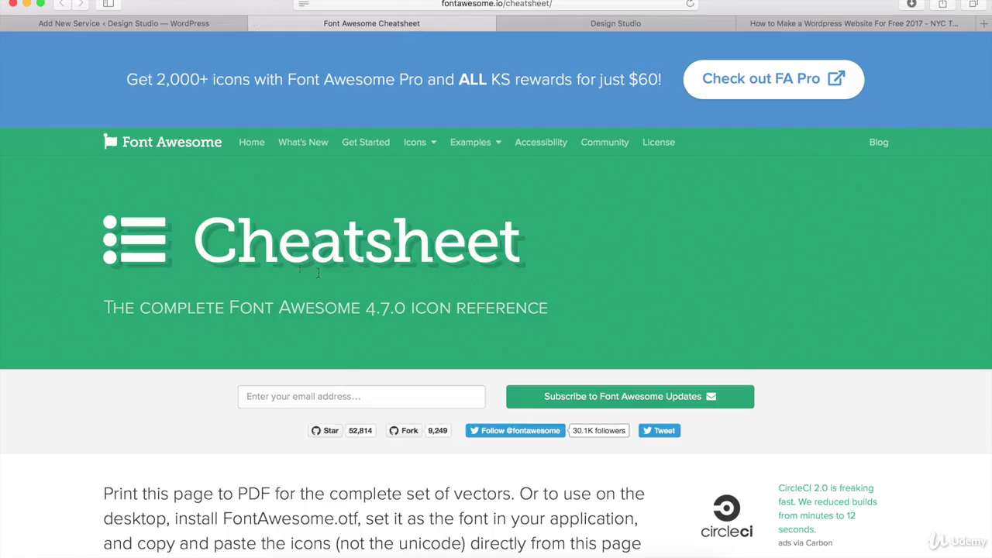
{"action": "scroll", "coordinate": [326, 295], "scroll_direction": "down", "scroll_amount": 5}
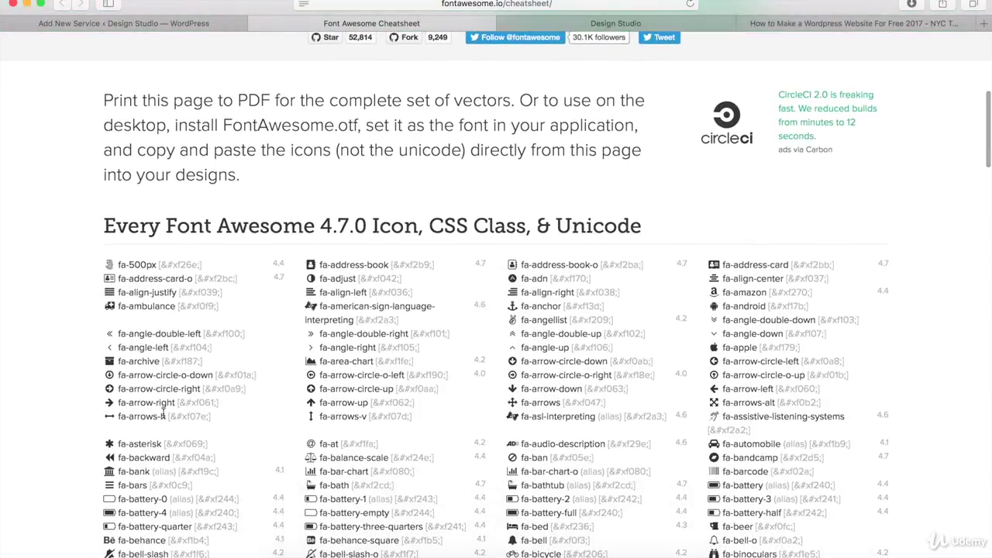
{"action": "scroll", "coordinate": [163, 414], "scroll_direction": "down", "scroll_amount": 5}
{"action": "scroll", "coordinate": [163, 414], "scroll_direction": "down", "scroll_amount": 2}
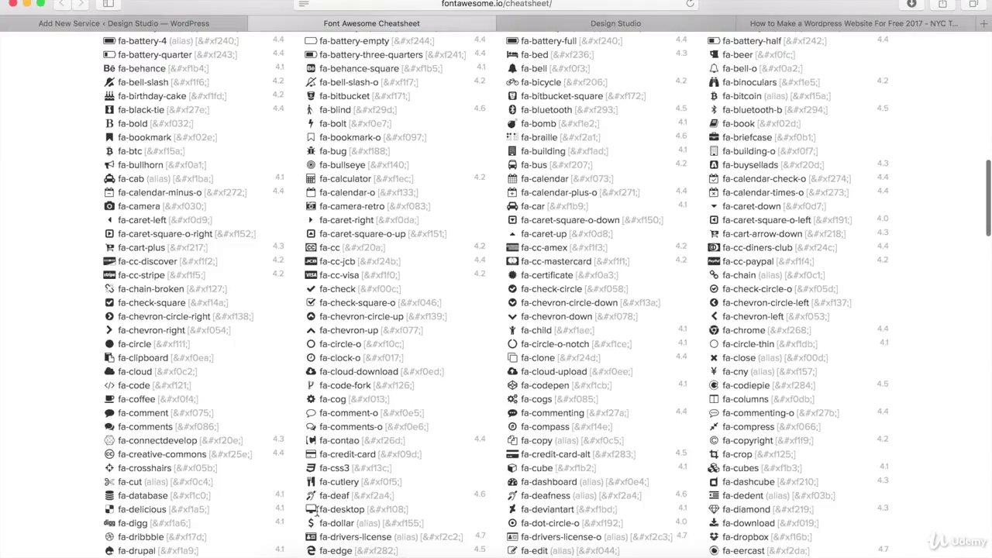
{"action": "left_click_drag", "start_coordinate": [319, 509], "coordinate": [362, 511]}
{"action": "key", "text": "super+c"}
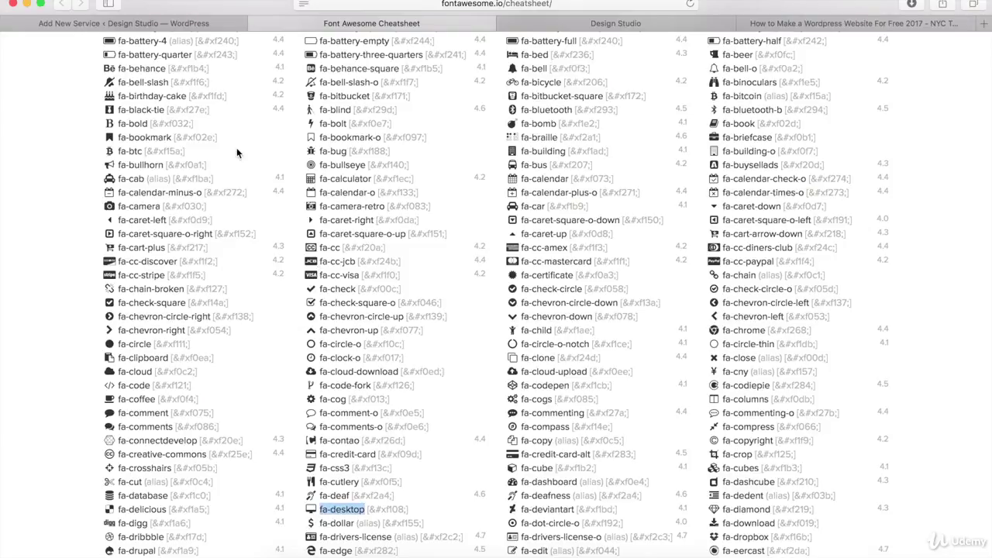
Paste fa-desktop into the Design service's icon field, leaving the service link empty.
{"action": "left_click", "coordinate": [151, 25]}
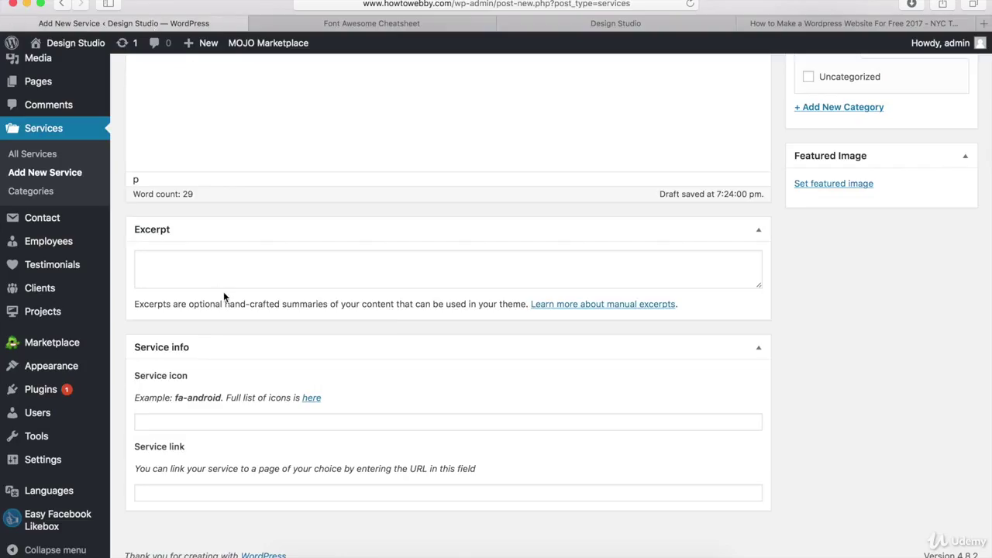
{"action": "left_click", "coordinate": [207, 422]}
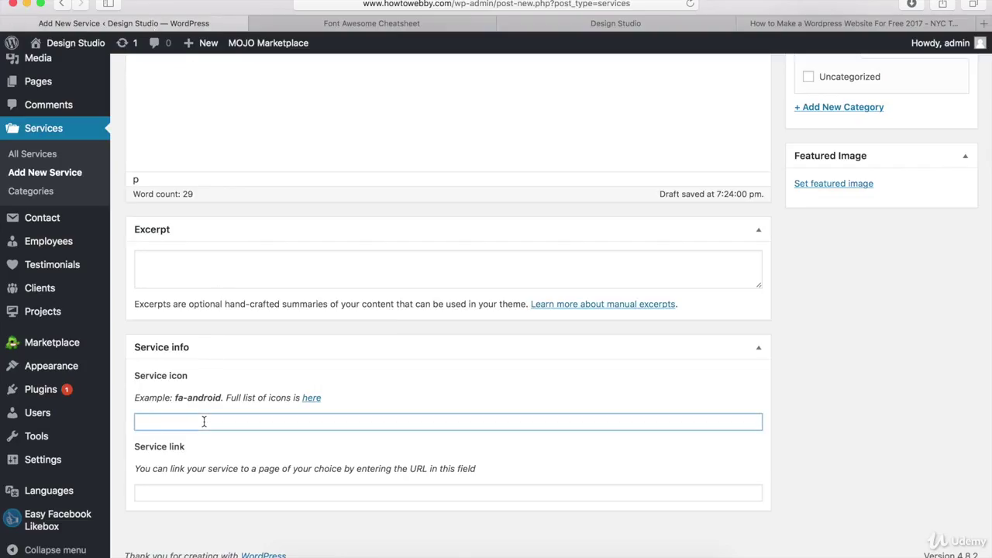
{"action": "key", "text": "super+v"}
{"action": "left_click", "coordinate": [158, 497]}
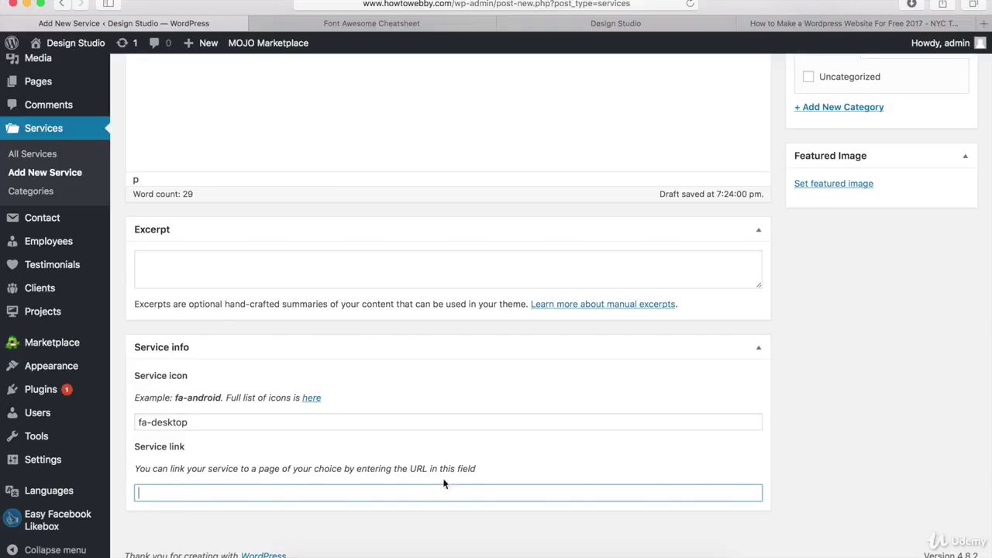
{"action": "left_click", "coordinate": [804, 453]}
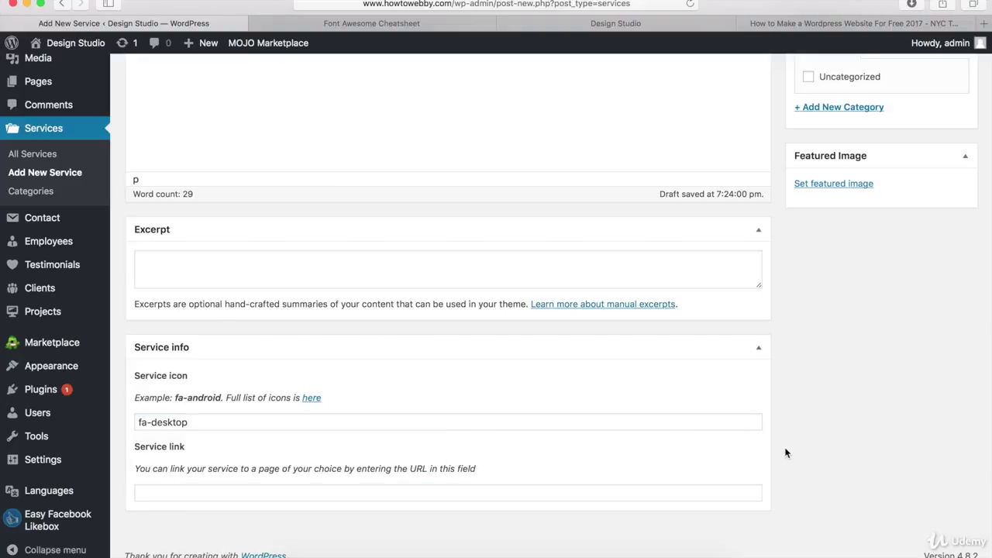
{"action": "scroll", "coordinate": [804, 454], "scroll_direction": "up", "scroll_amount": 5}
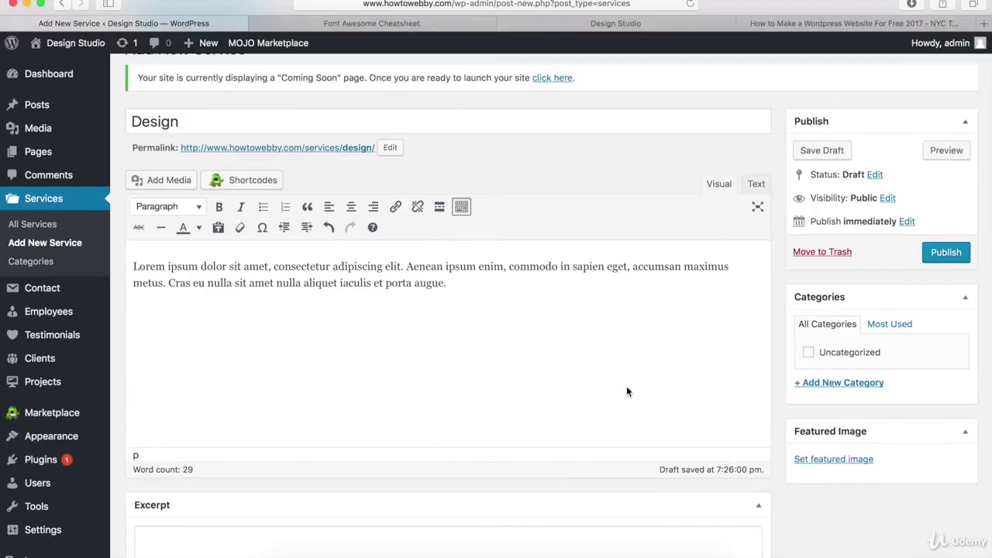
Add a checked type-a category and publish the Design service.
{"action": "left_click", "coordinate": [836, 386]}
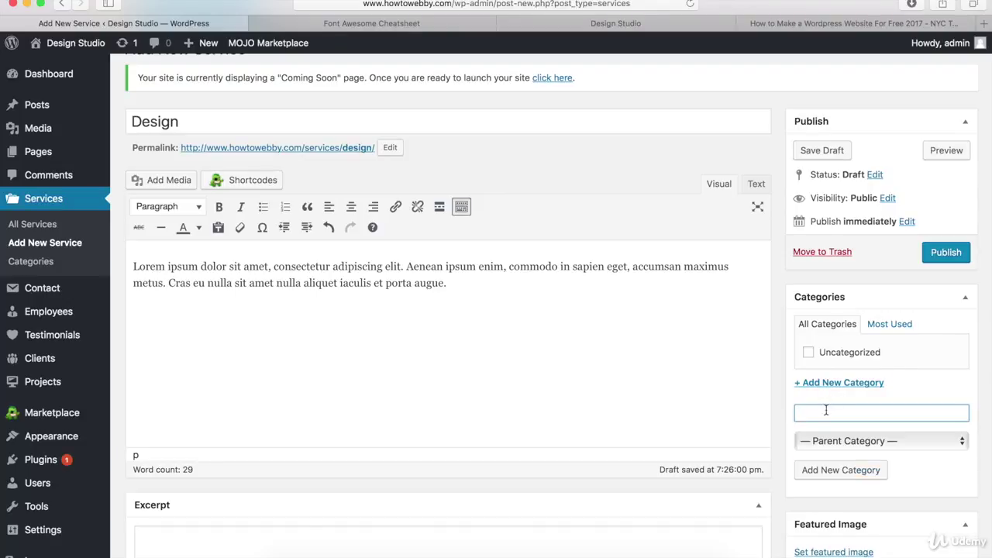
{"action": "type", "text": "type-a"}
{"action": "key", "text": "Return"}
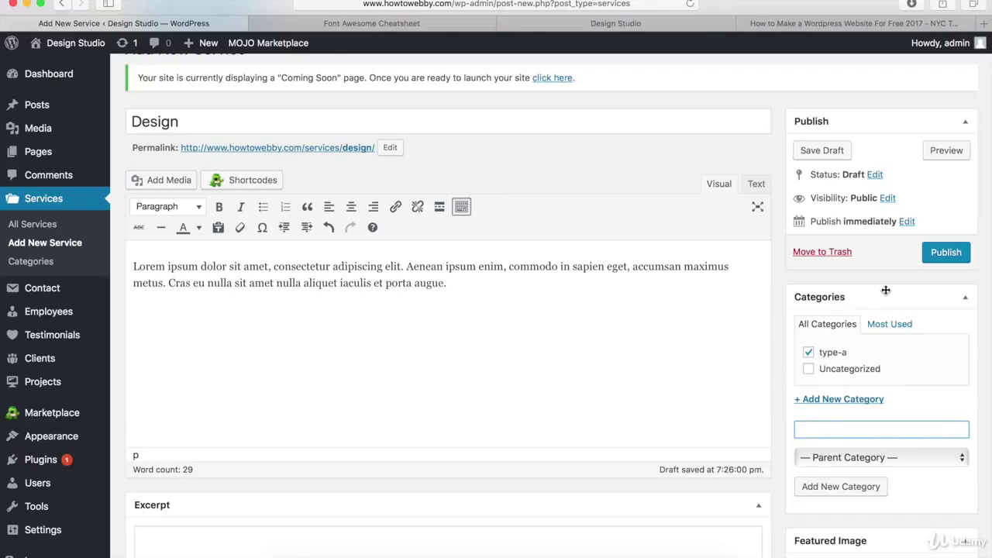
{"action": "left_click", "coordinate": [945, 252]}
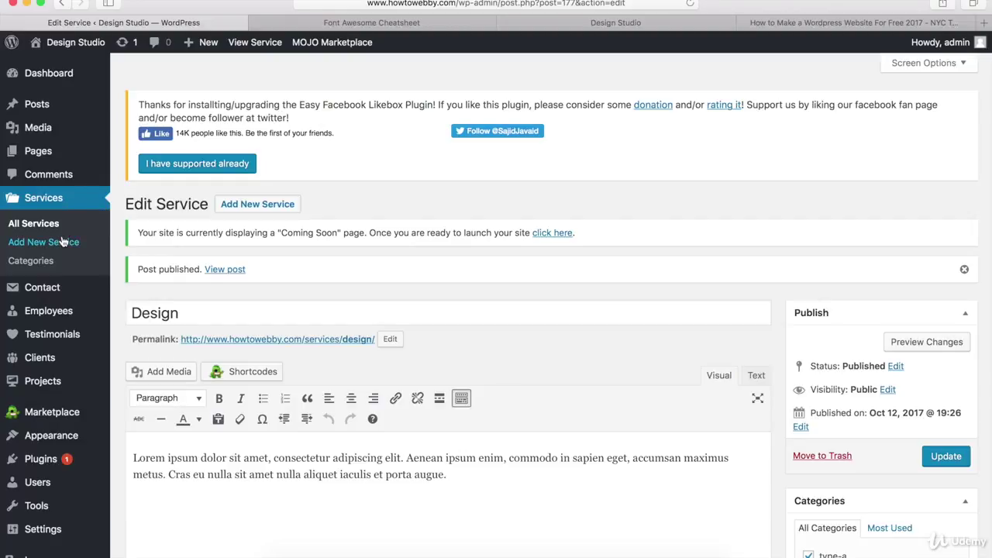
Create a new service titled 'Strategy' with the pasted Lorem ipsum paragraph as its body.
{"action": "left_click", "coordinate": [257, 206]}
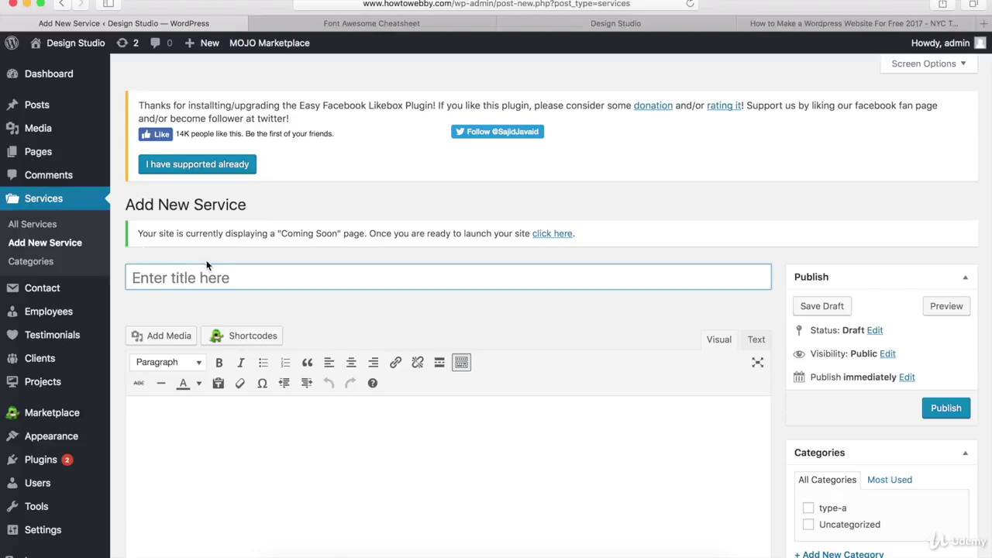
{"action": "type", "text": "Strategy"}
{"action": "left_click", "coordinate": [237, 444]}
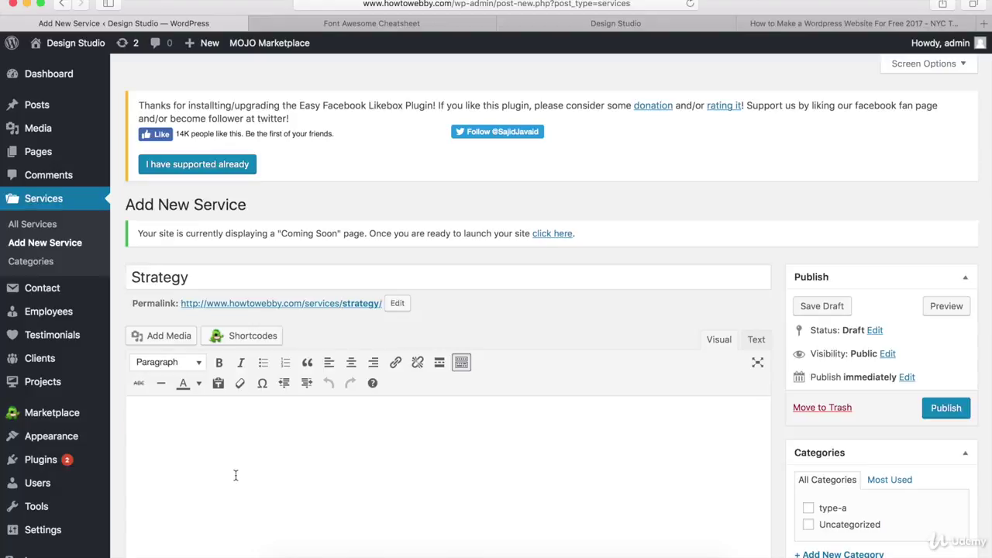
{"action": "type", "text": "Lorem ipsum dolor sit amet, consectetur adipiscing elit. Aenean ipsum enim, commodo in sapien eget, accumsan maximus metus. Cras eu nulla sit amet nulla aliquet iaculis et porta augue."}
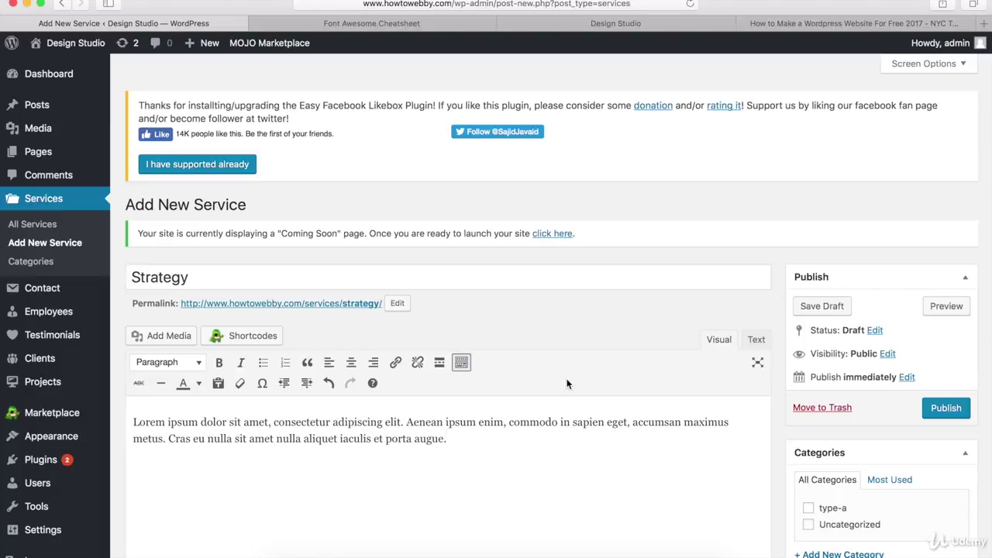
{"action": "scroll", "coordinate": [567, 383], "scroll_direction": "down", "scroll_amount": 10}
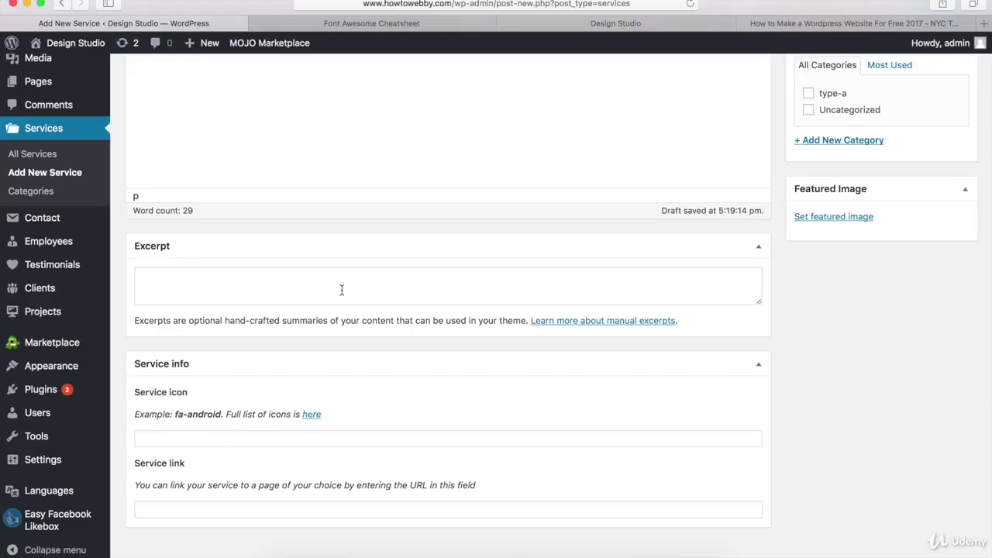
Copy the fa-codepen icon name from the cheatsheet and return to the Strategy draft.
{"action": "left_click", "coordinate": [424, 26]}
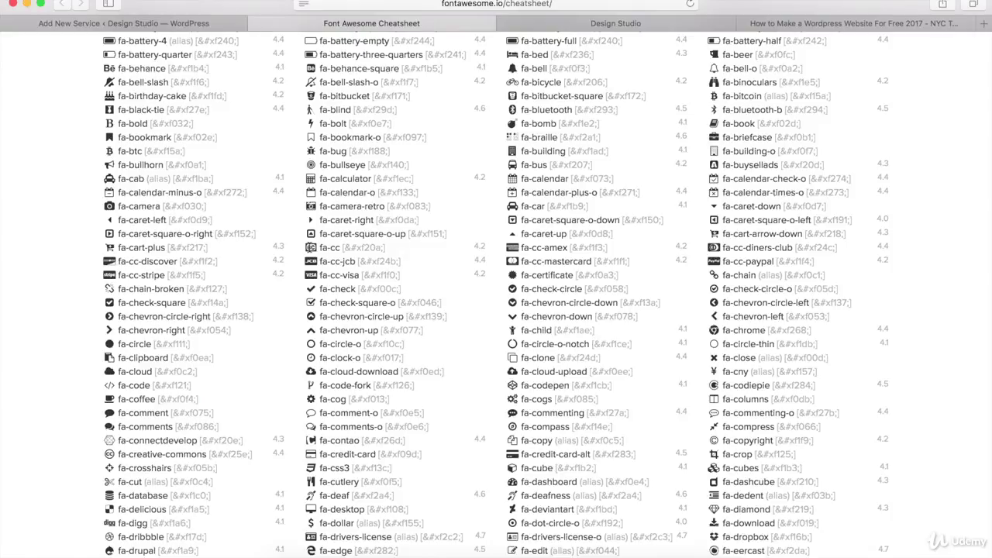
{"action": "scroll", "coordinate": [335, 235], "scroll_direction": "up", "scroll_amount": 5}
{"action": "scroll", "coordinate": [335, 234], "scroll_direction": "down", "scroll_amount": 5}
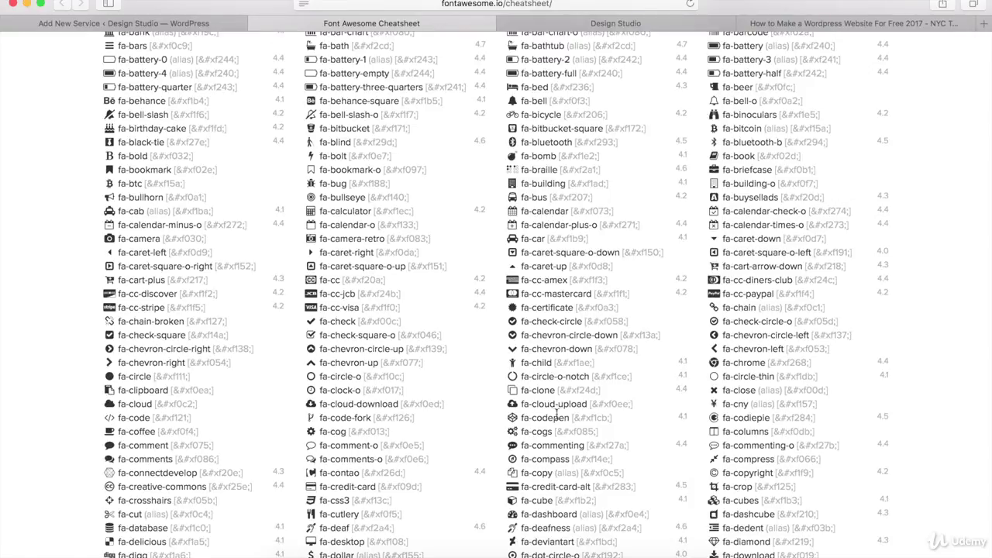
{"action": "left_click_drag", "start_coordinate": [569, 418], "coordinate": [522, 425]}
{"action": "key", "text": "super+c"}
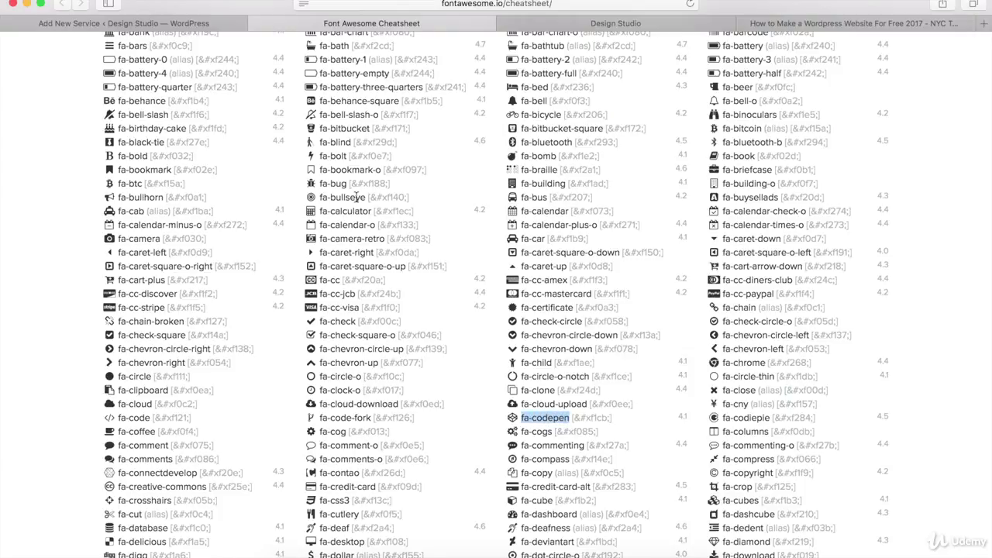
{"action": "left_click", "coordinate": [152, 28]}
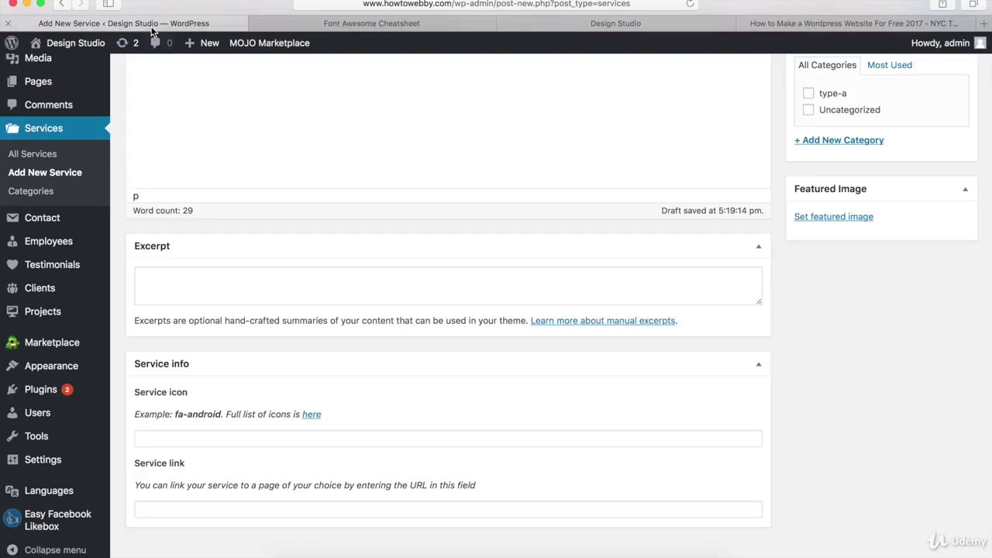
Paste fa-codepen into the Strategy service's icon field, leaving the service link blank.
{"action": "left_click", "coordinate": [222, 436]}
{"action": "key", "text": "super+v"}
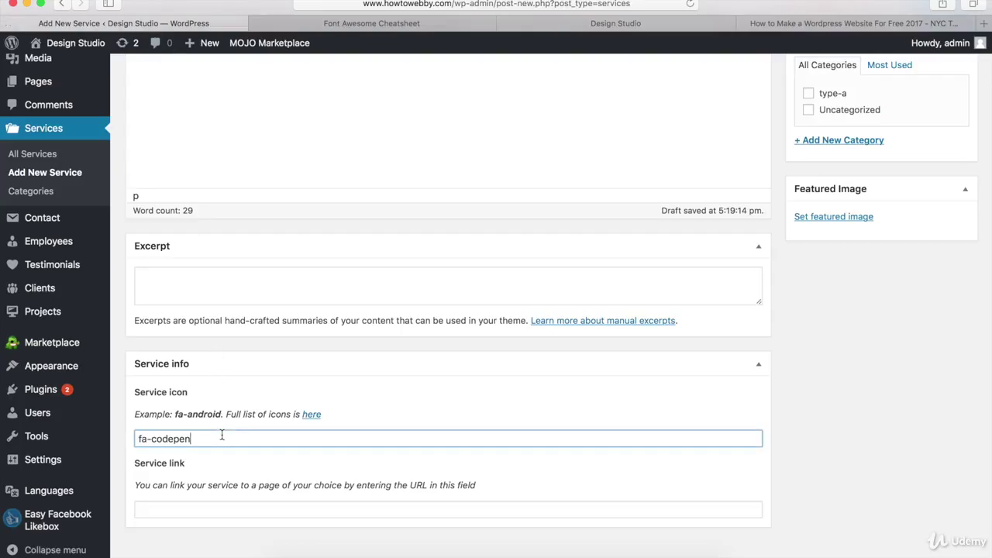
{"action": "left_click", "coordinate": [188, 509]}
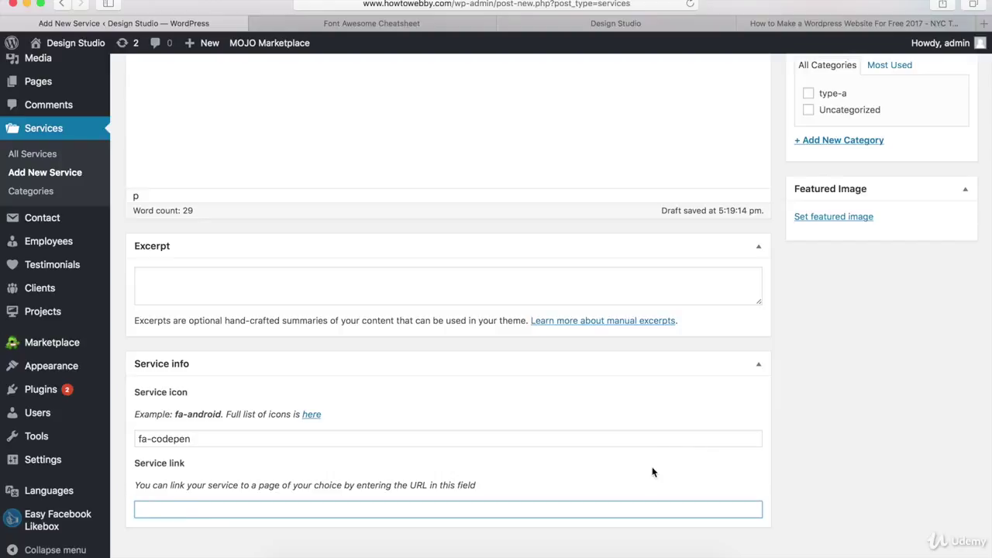
{"action": "scroll", "coordinate": [680, 433], "scroll_direction": "up", "scroll_amount": 5}
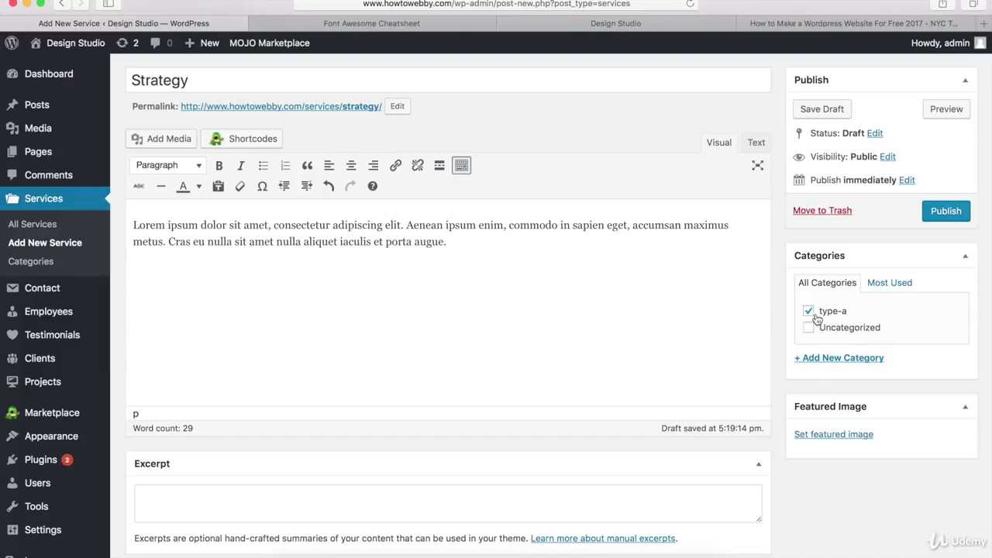
Publish the Strategy service.
{"action": "left_click", "coordinate": [945, 214]}
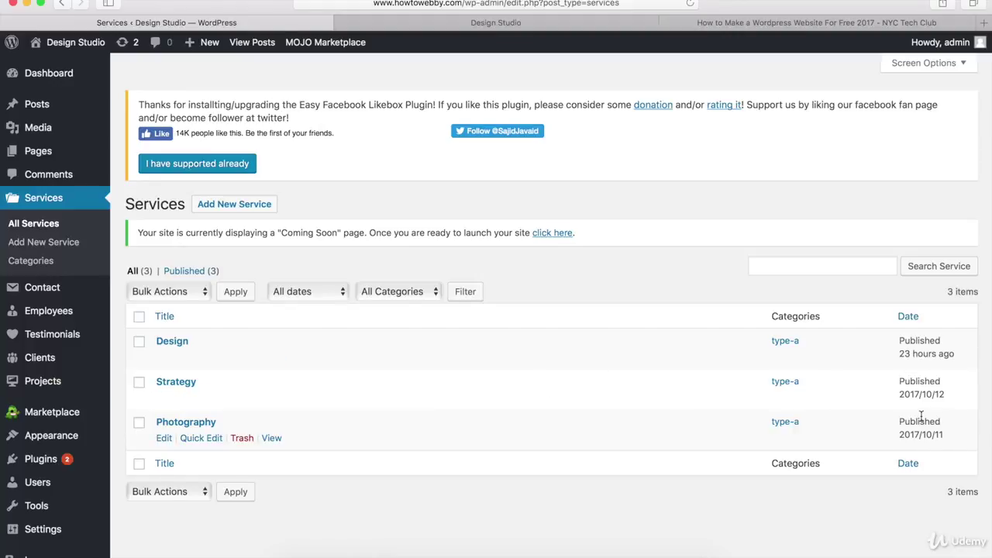
{"action": "left_click", "coordinate": [493, 22]}
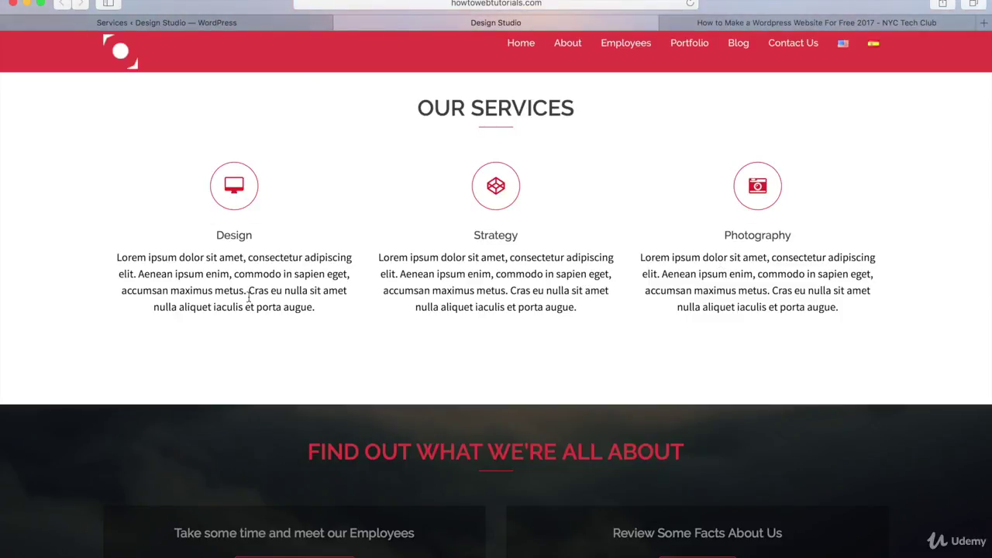
{"action": "left_click", "coordinate": [255, 22]}
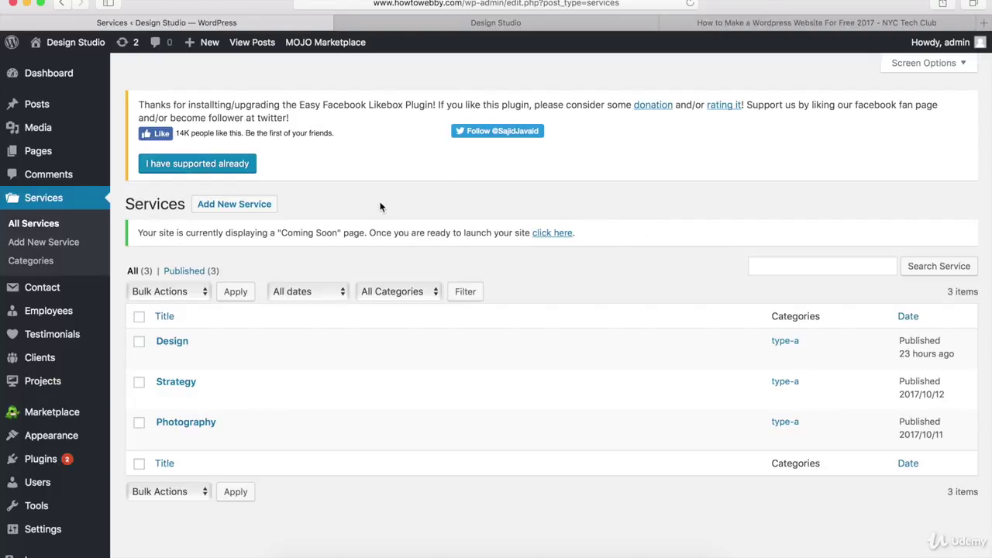
{"action": "left_click", "coordinate": [440, 24]}
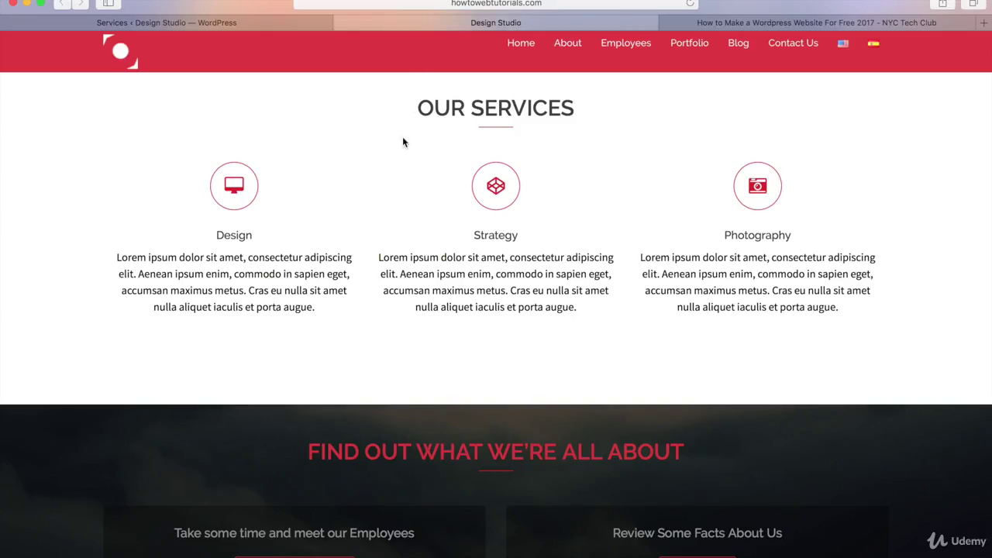
{"action": "left_click", "coordinate": [231, 21]}
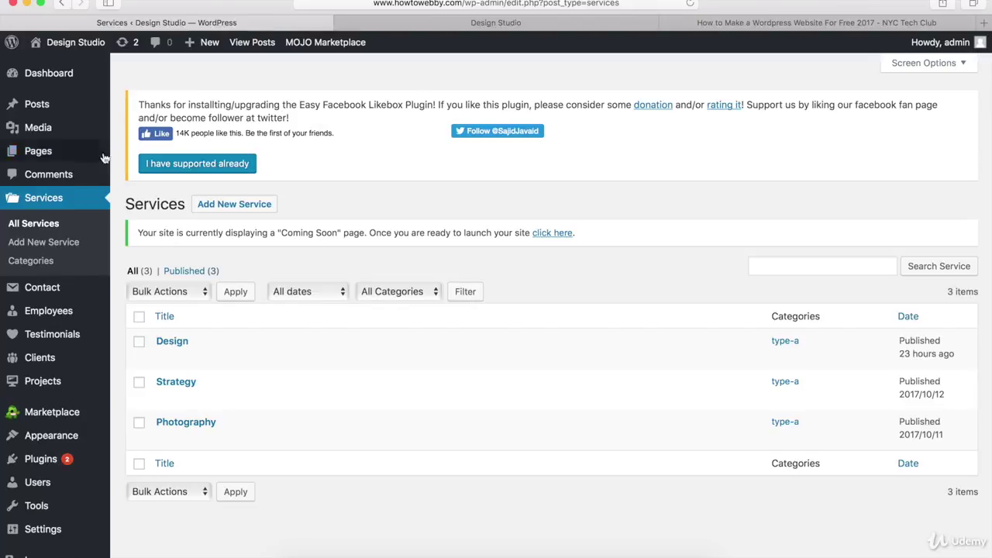
From the All Pages list, open the Homepage in the page editor.
{"action": "mouse_move", "coordinate": [35, 159]}
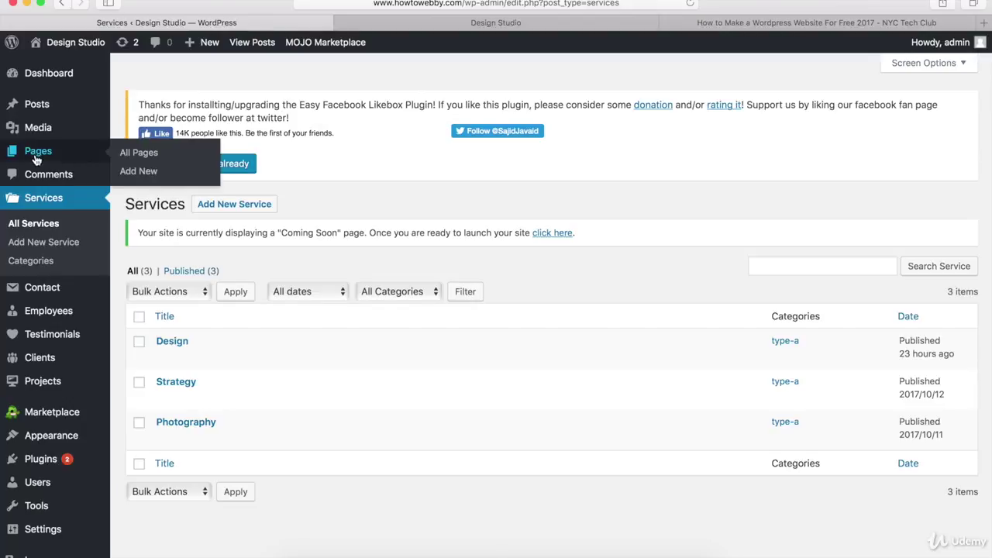
{"action": "left_click", "coordinate": [145, 154]}
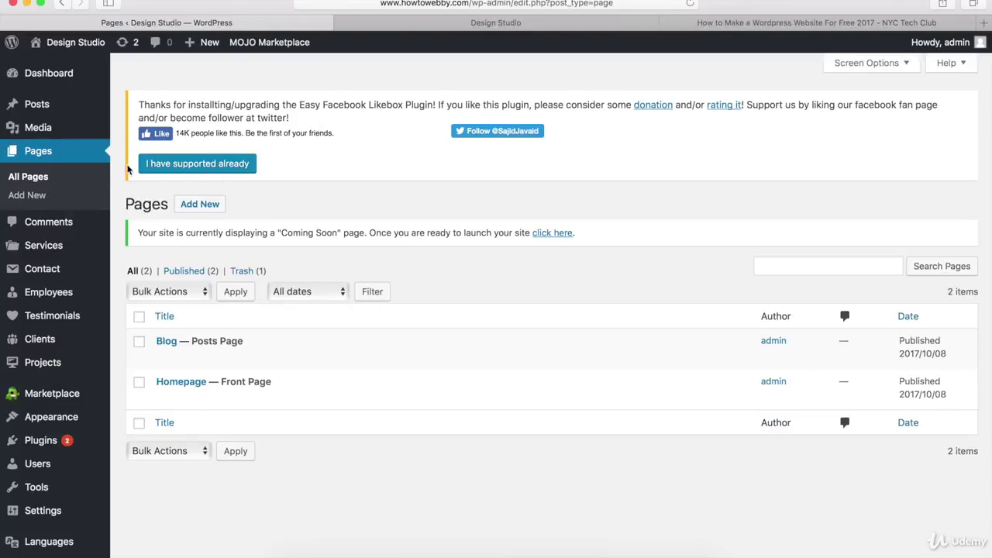
{"action": "mouse_move", "coordinate": [171, 387]}
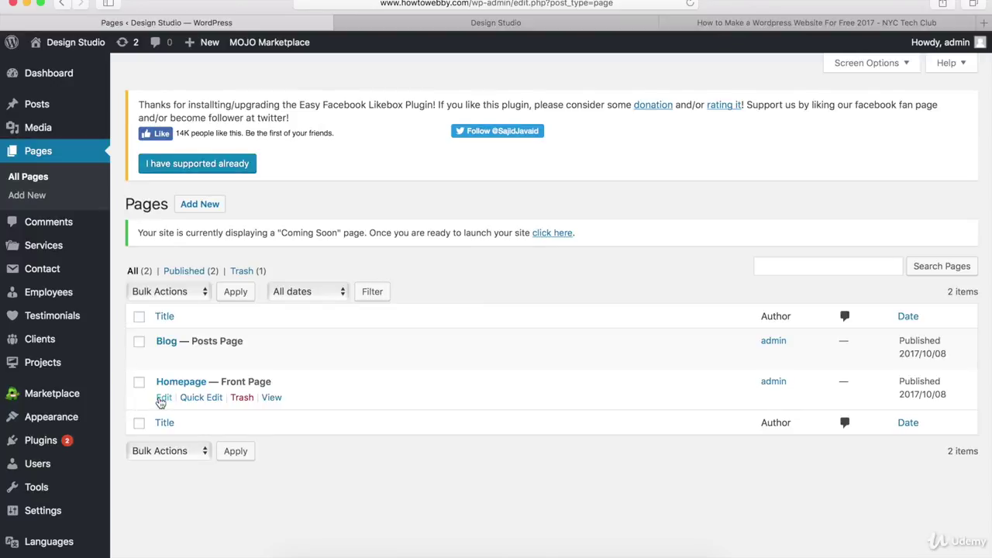
{"action": "left_click", "coordinate": [160, 398]}
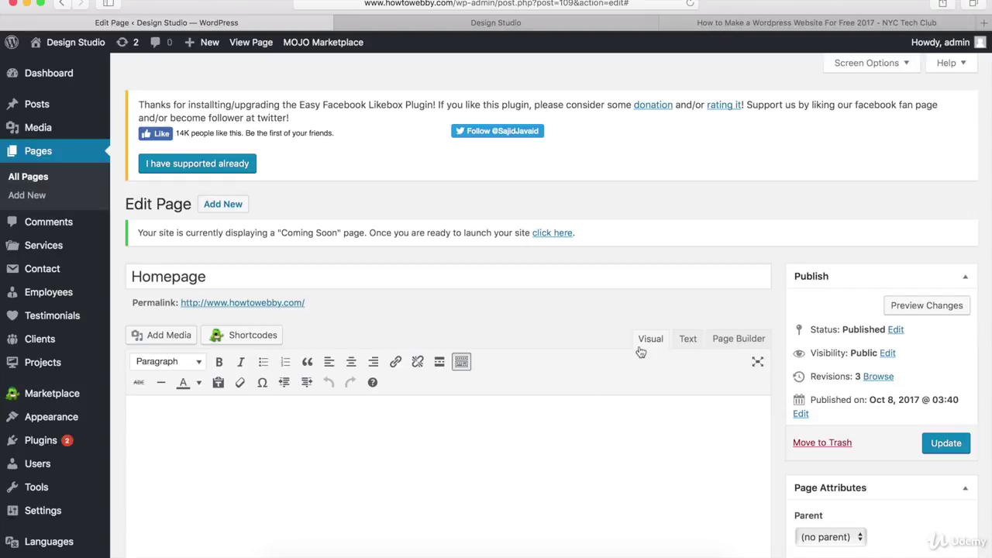
Switch to Page Builder and insert one row with 1 full-width column.
{"action": "left_click", "coordinate": [735, 341]}
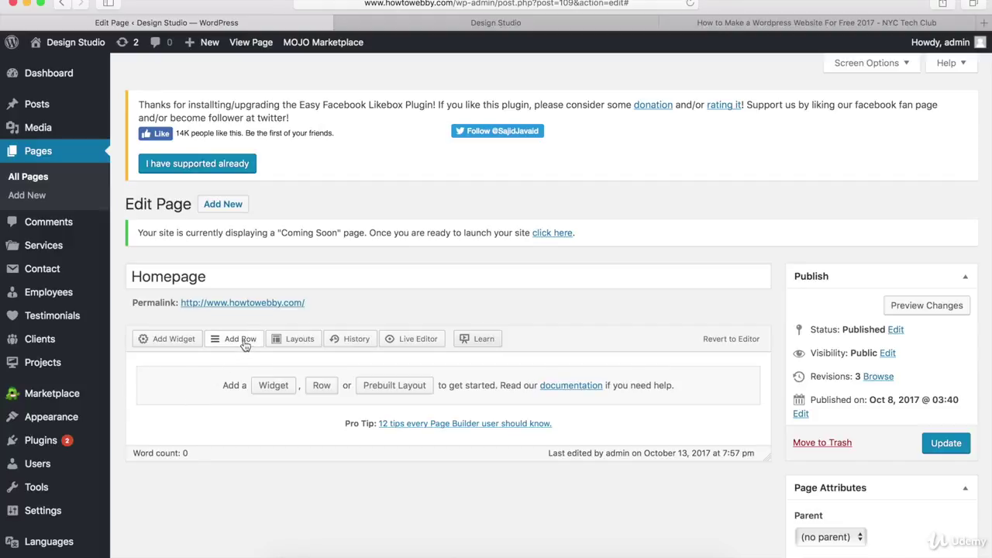
{"action": "left_click", "coordinate": [321, 387]}
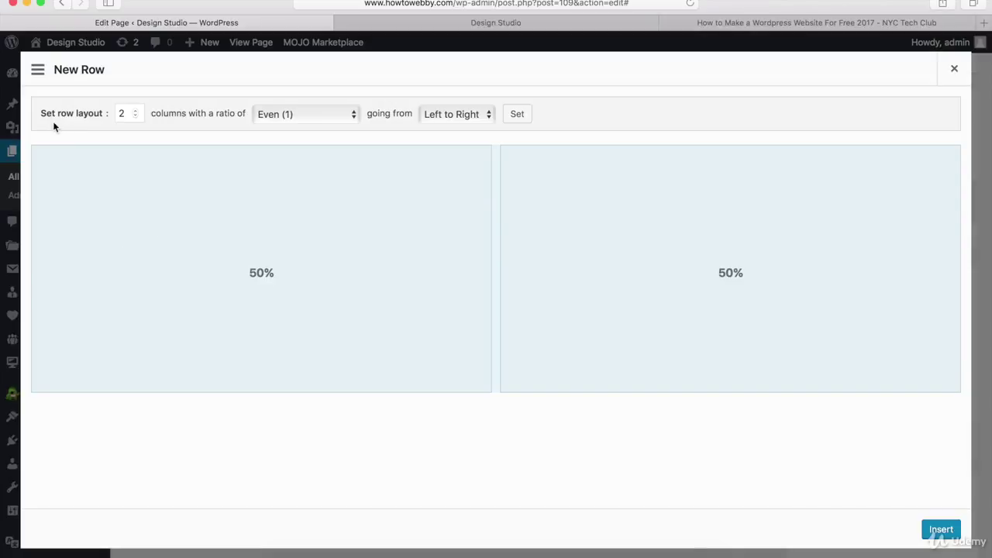
{"action": "left_click", "coordinate": [122, 113]}
{"action": "key", "text": "BackSpace"}
{"action": "type", "text": "1"}
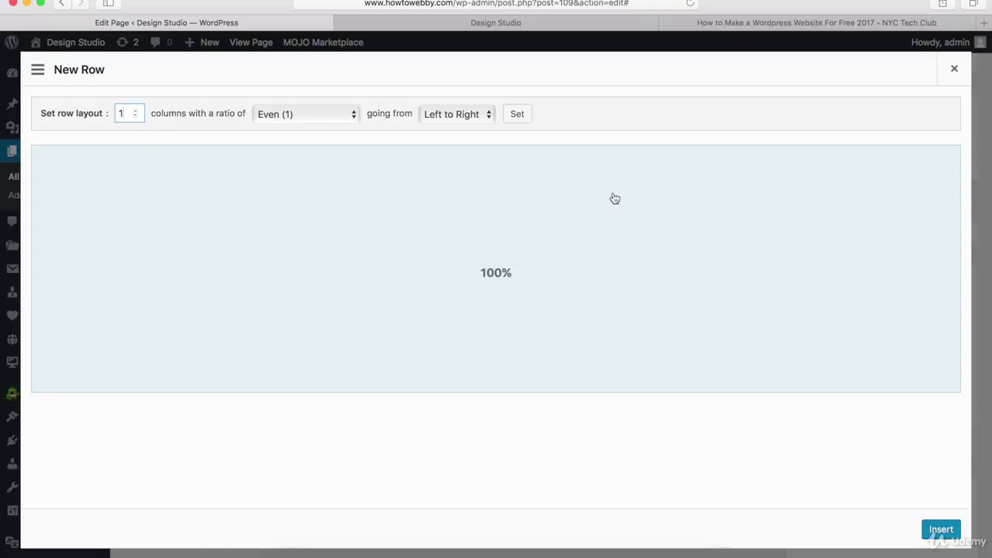
{"action": "left_click", "coordinate": [940, 530]}
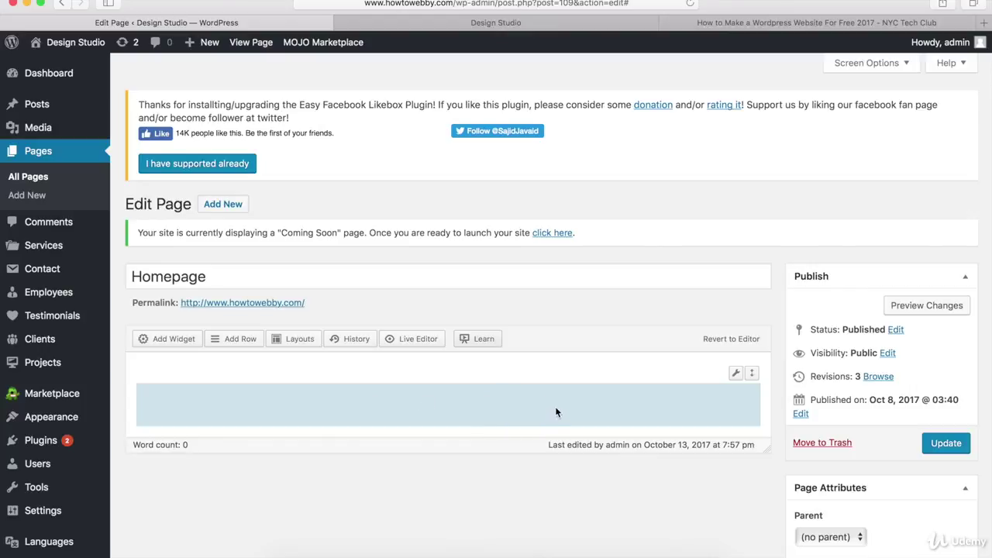
{"action": "mouse_move", "coordinate": [737, 376]}
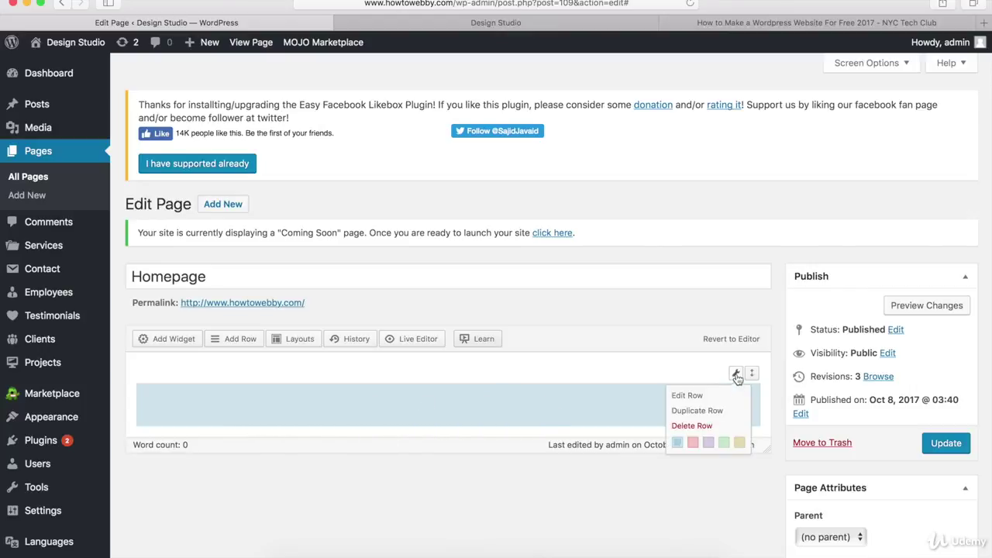
{"action": "left_click", "coordinate": [733, 399]}
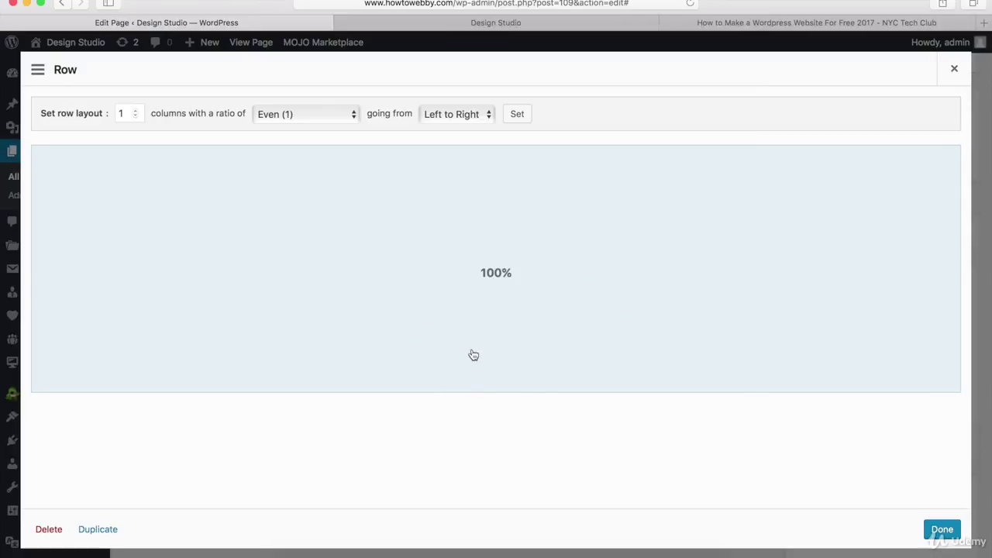
{"action": "left_click", "coordinate": [941, 532]}
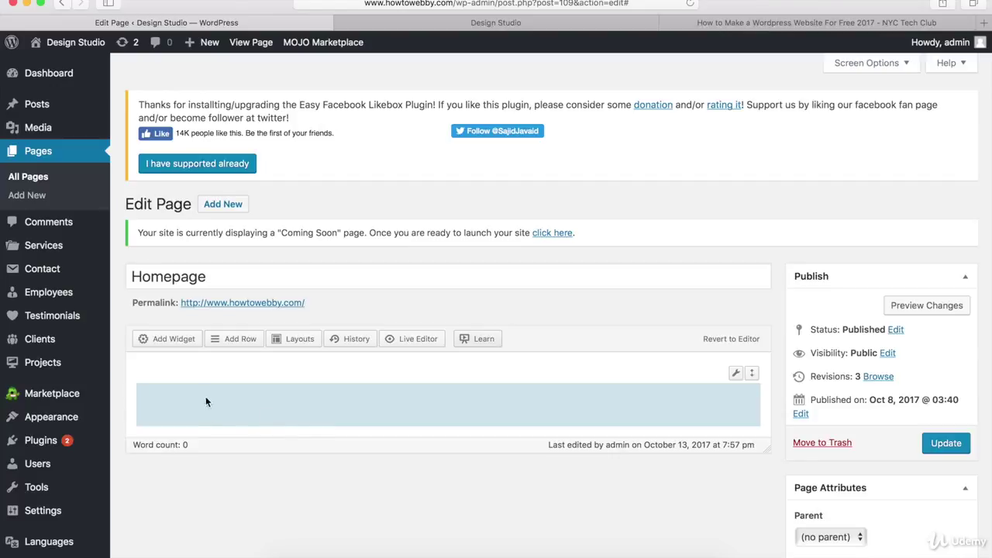
Add a Sydney FP: Services Type A widget to the row and open its settings.
{"action": "left_click", "coordinate": [168, 339]}
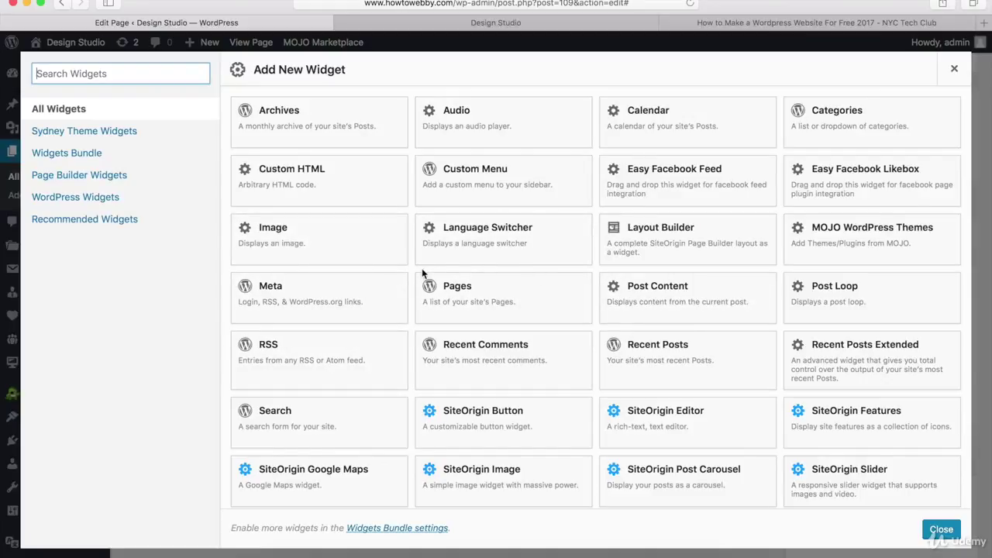
{"action": "scroll", "coordinate": [421, 268], "scroll_direction": "down", "scroll_amount": 5}
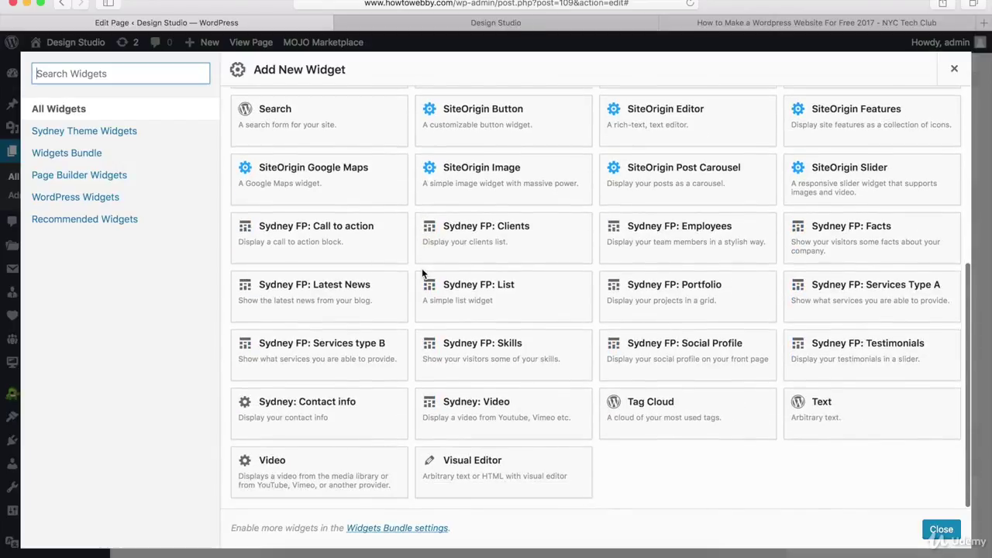
{"action": "left_click", "coordinate": [861, 303]}
{"action": "mouse_move", "coordinate": [626, 403]}
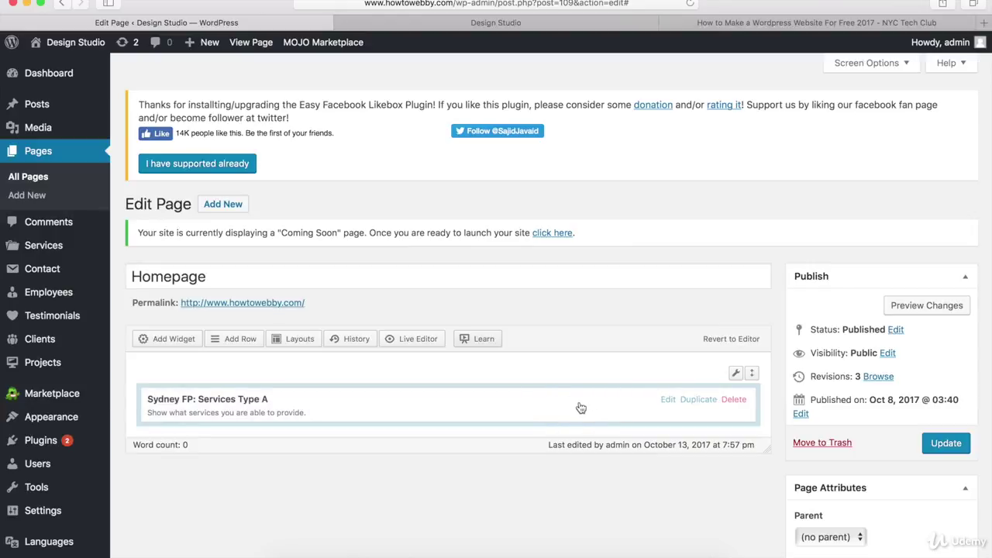
{"action": "left_click", "coordinate": [667, 401]}
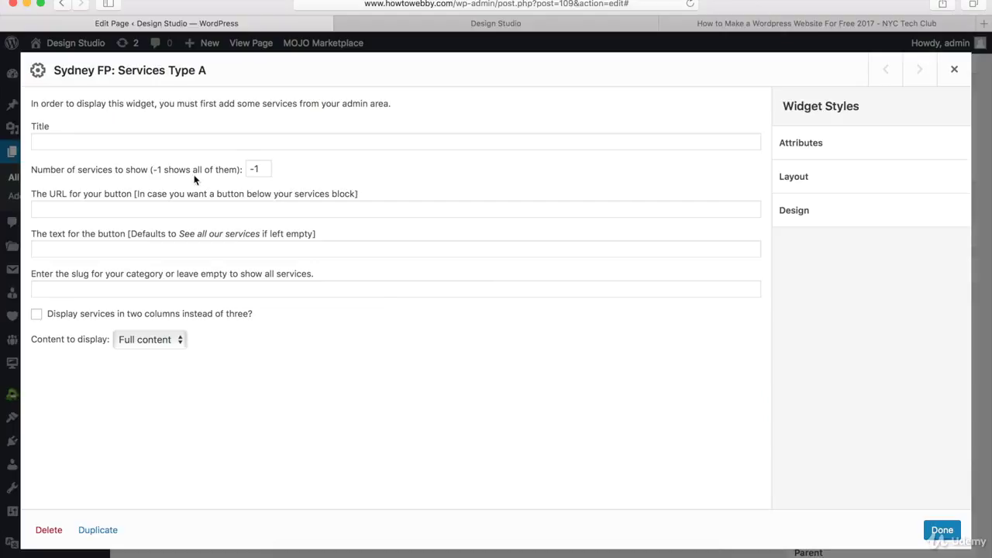
Title the widget 'Our Services', after checking the live site's services section.
{"action": "left_click", "coordinate": [50, 141]}
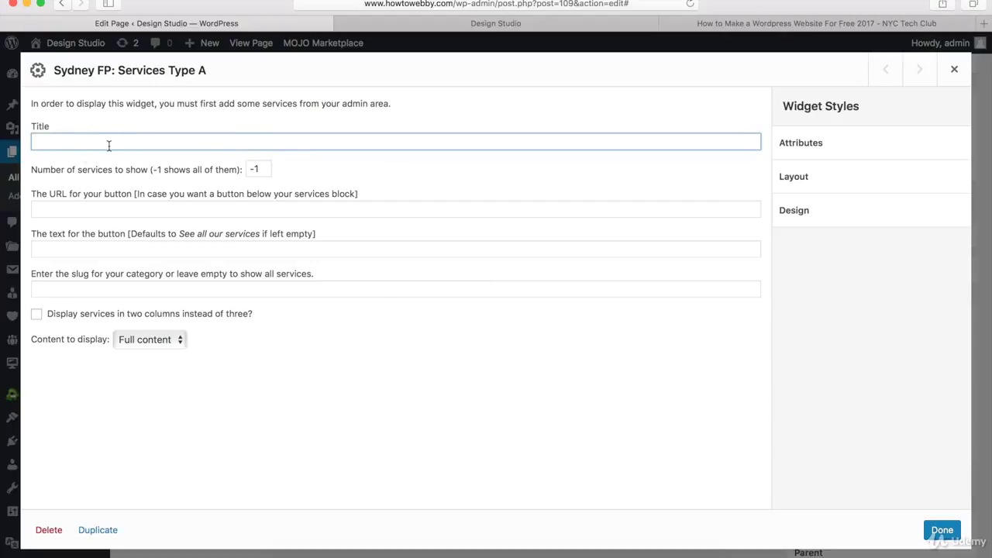
{"action": "left_click", "coordinate": [437, 30]}
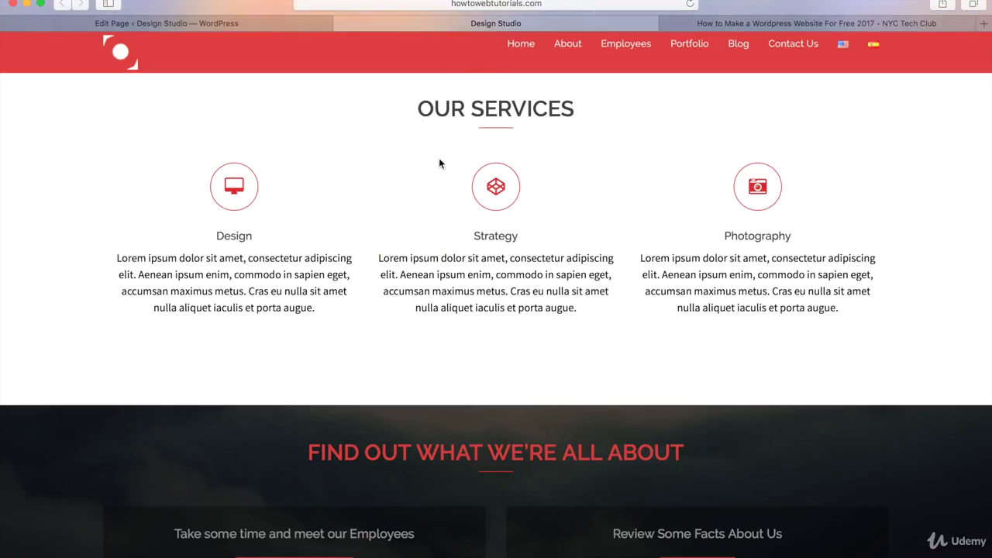
{"action": "left_click", "coordinate": [200, 25]}
{"action": "left_click", "coordinate": [124, 133]}
{"action": "type", "text": "Ou"}
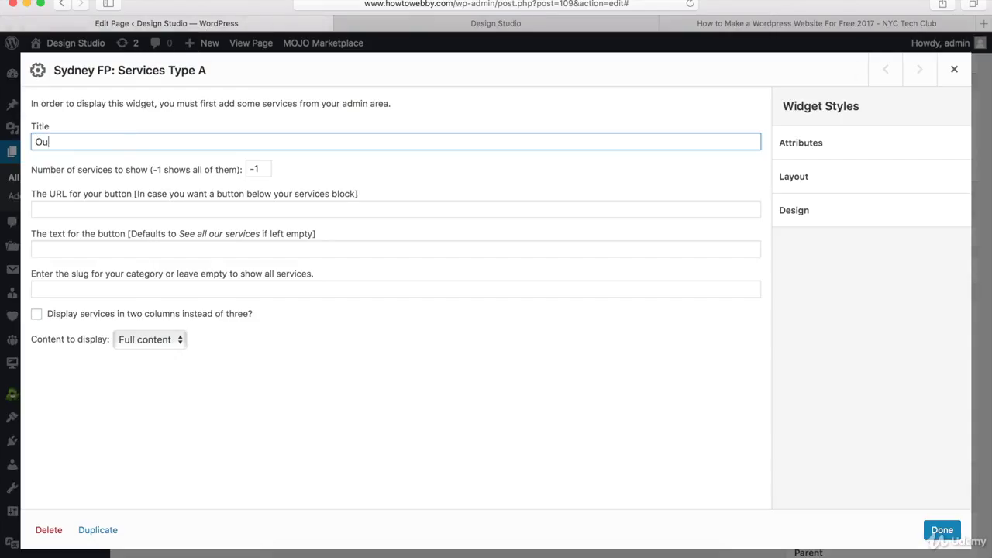
{"action": "type", "text": "r Services"}
Set the widget's category slug to 'type-a' and save the widget settings.
{"action": "left_click", "coordinate": [122, 208]}
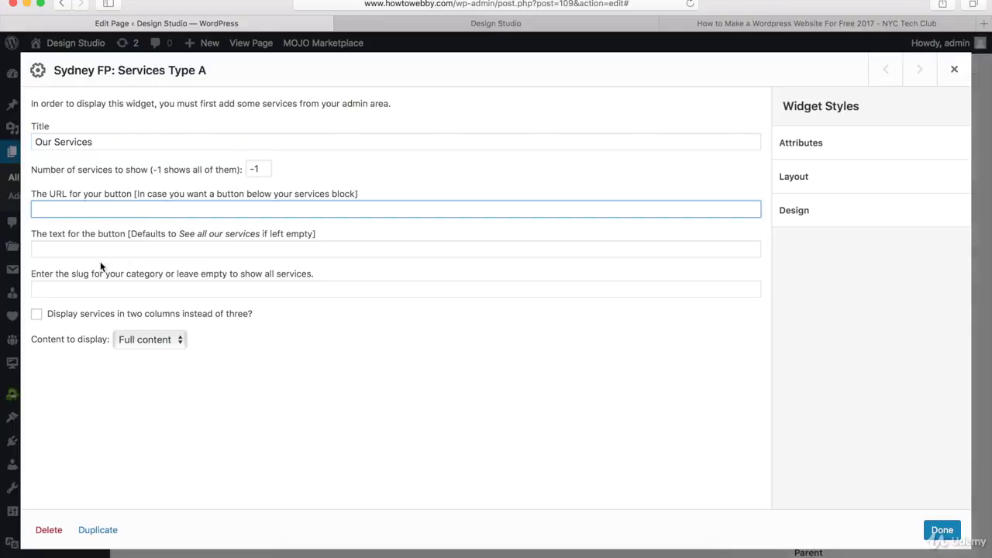
{"action": "left_click", "coordinate": [88, 285]}
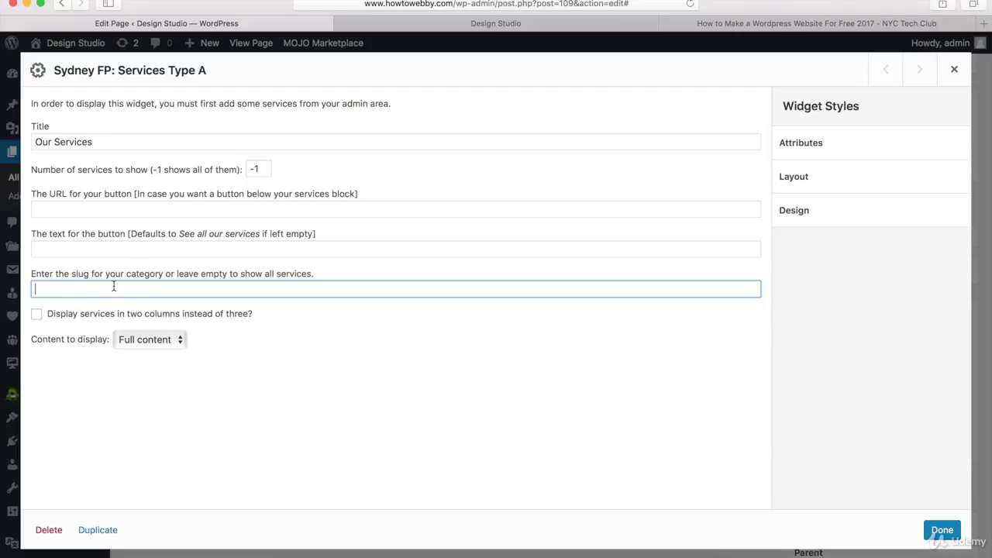
{"action": "type", "text": "type-a"}
{"action": "left_click", "coordinate": [942, 531]}
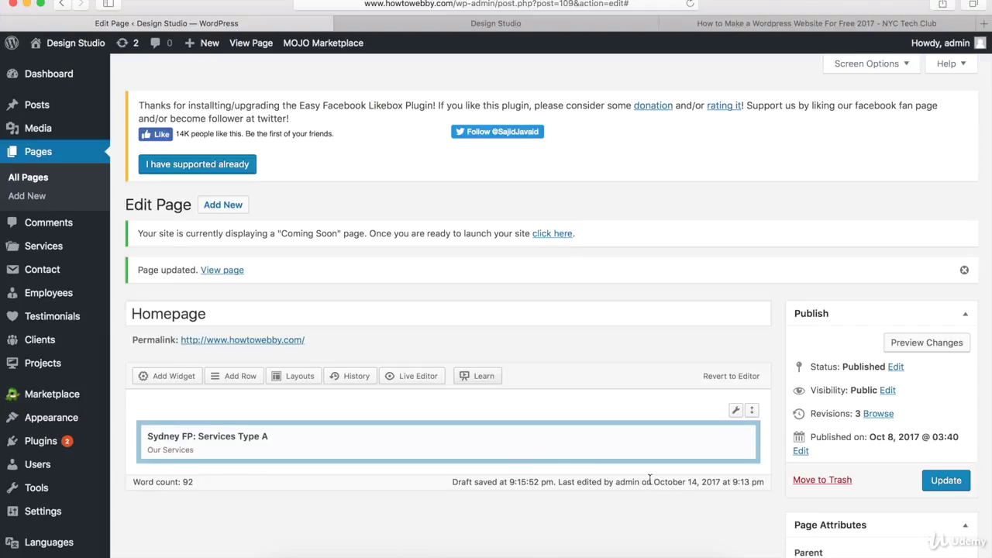
Update the Homepage and view it on the live site.
{"action": "left_click", "coordinate": [946, 482]}
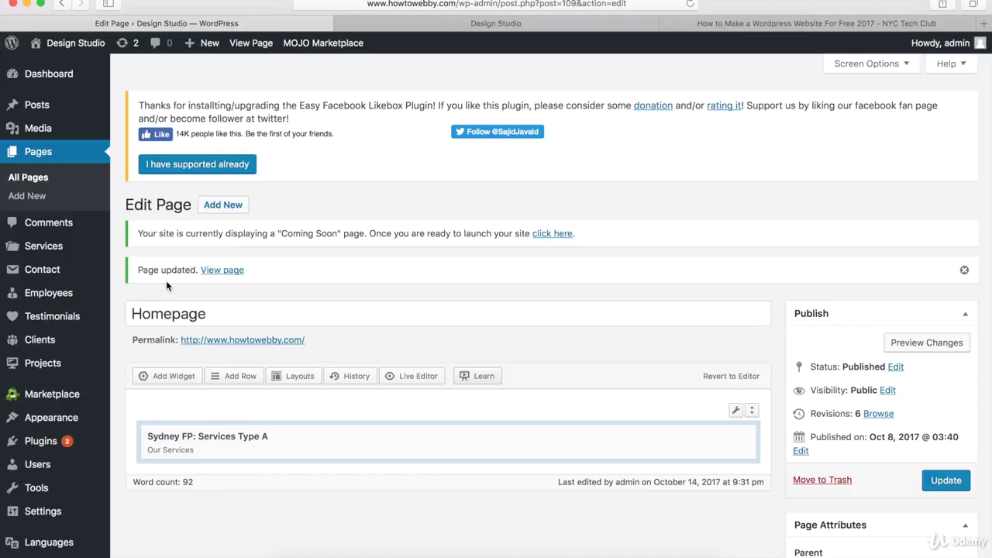
{"action": "left_click", "coordinate": [224, 271]}
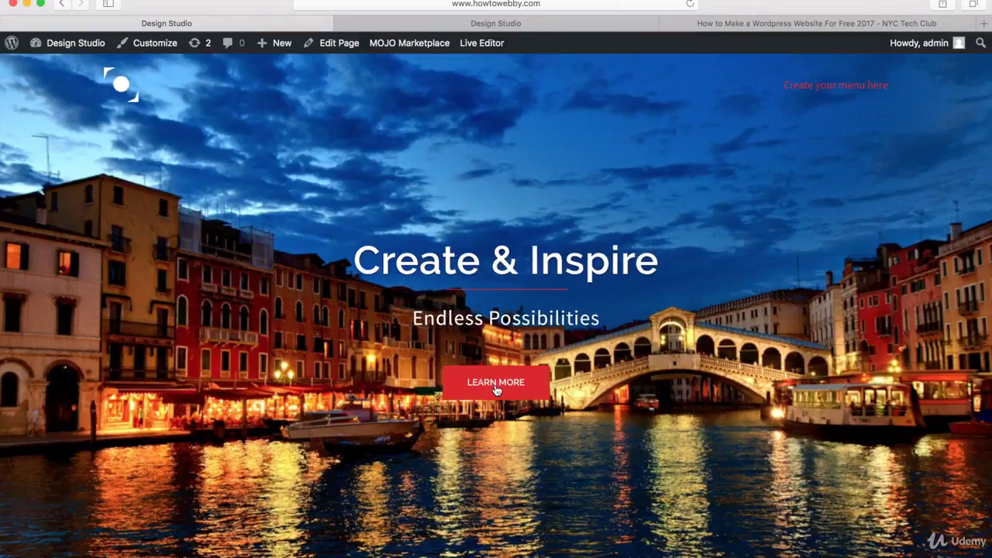
Jump down to the Our Services section on the live homepage.
{"action": "left_click", "coordinate": [496, 388]}
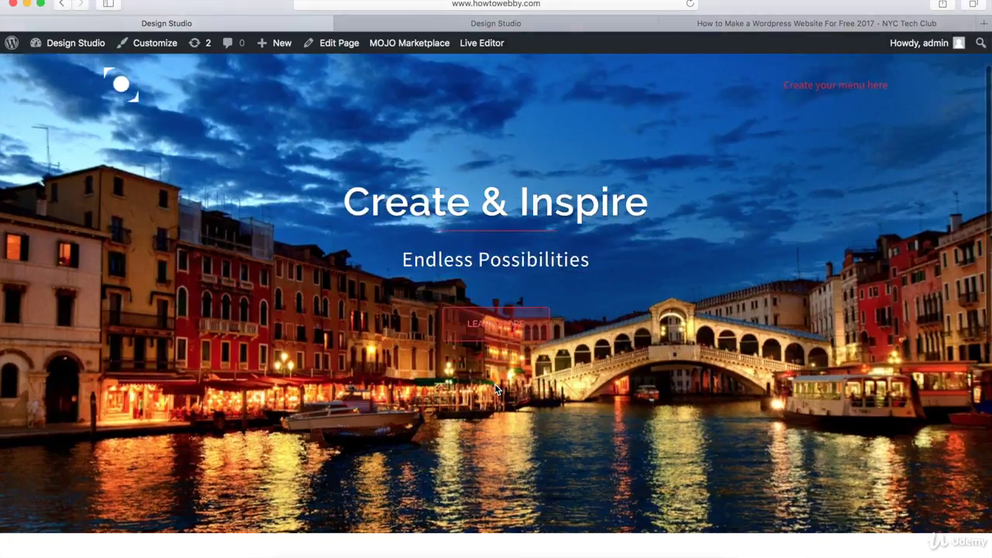